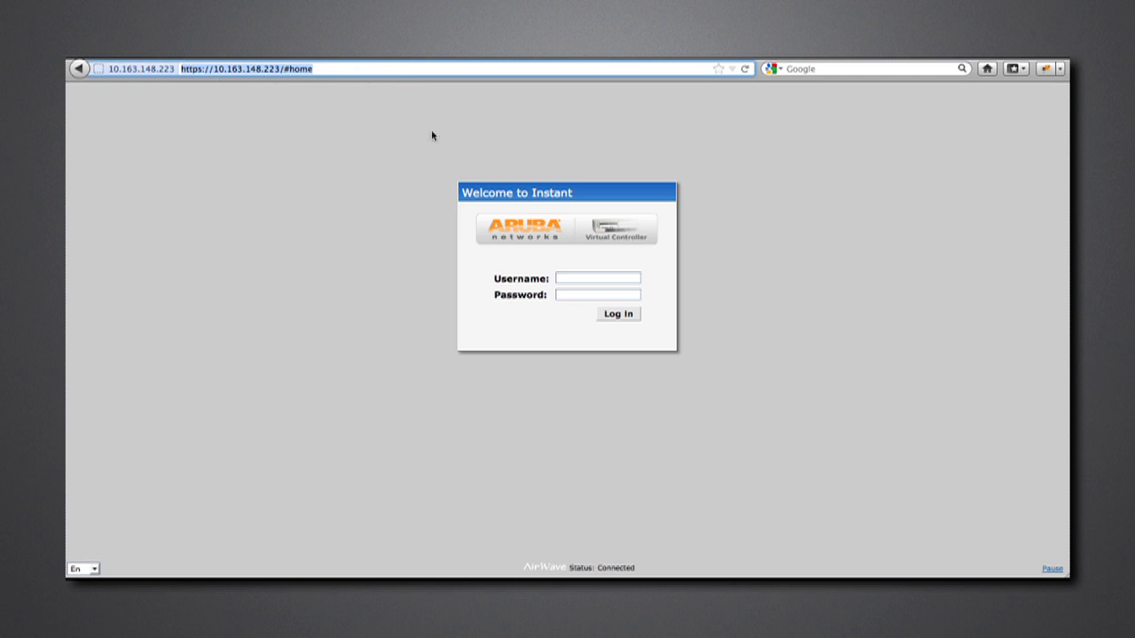
# - Log in to the Virtual Controller with the admin credentials and launch the New WLAN wizard
pyautogui.click(572, 278)
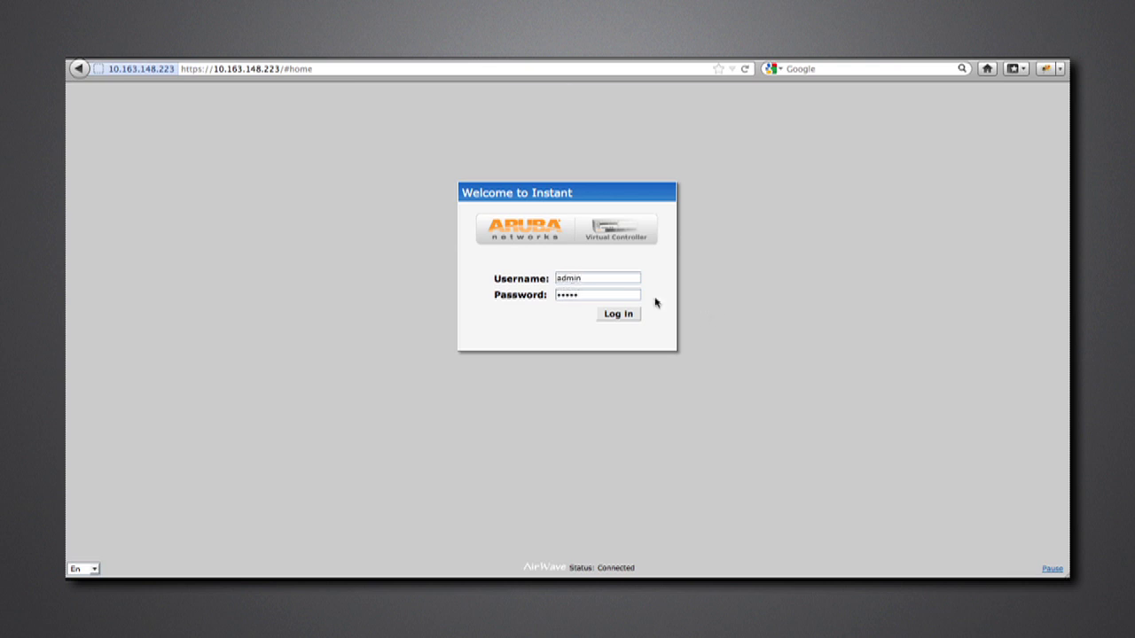
pyautogui.click(619, 315)
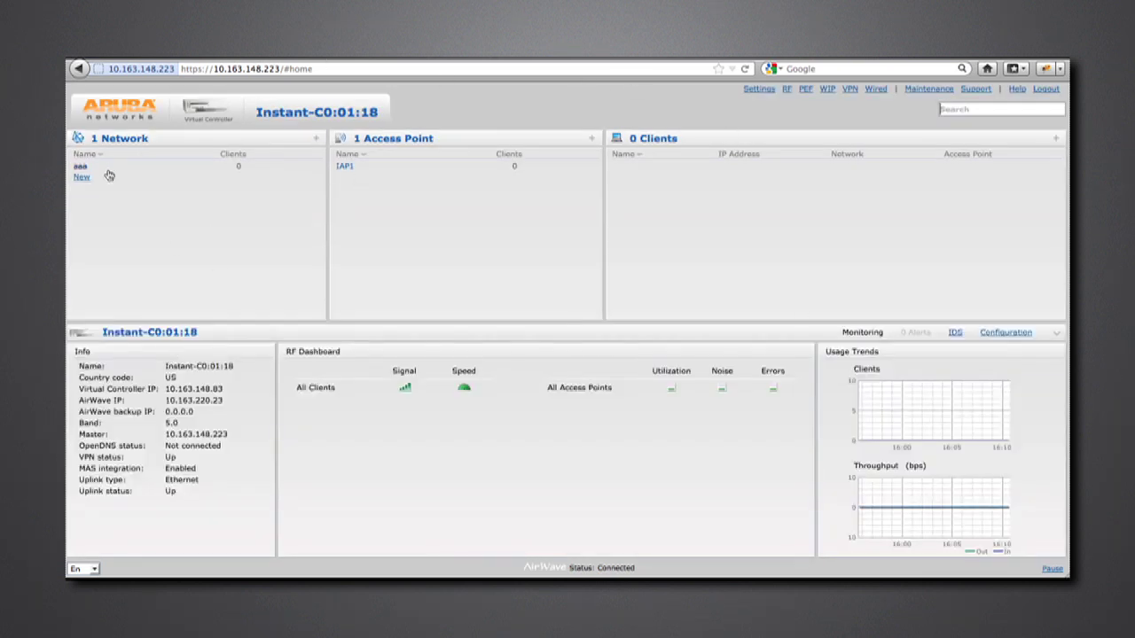
pyautogui.click(81, 179)
pyautogui.click(81, 178)
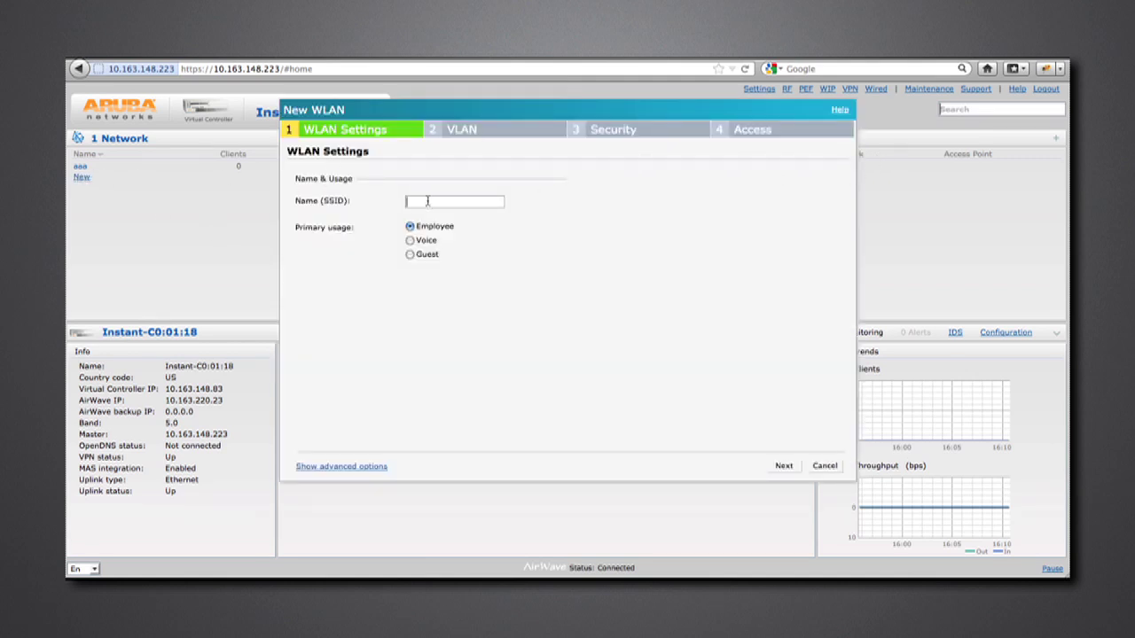
# - Enter Guest-Access as the SSID, check the Primary usage help, and choose Guest
pyautogui.click(422, 203)
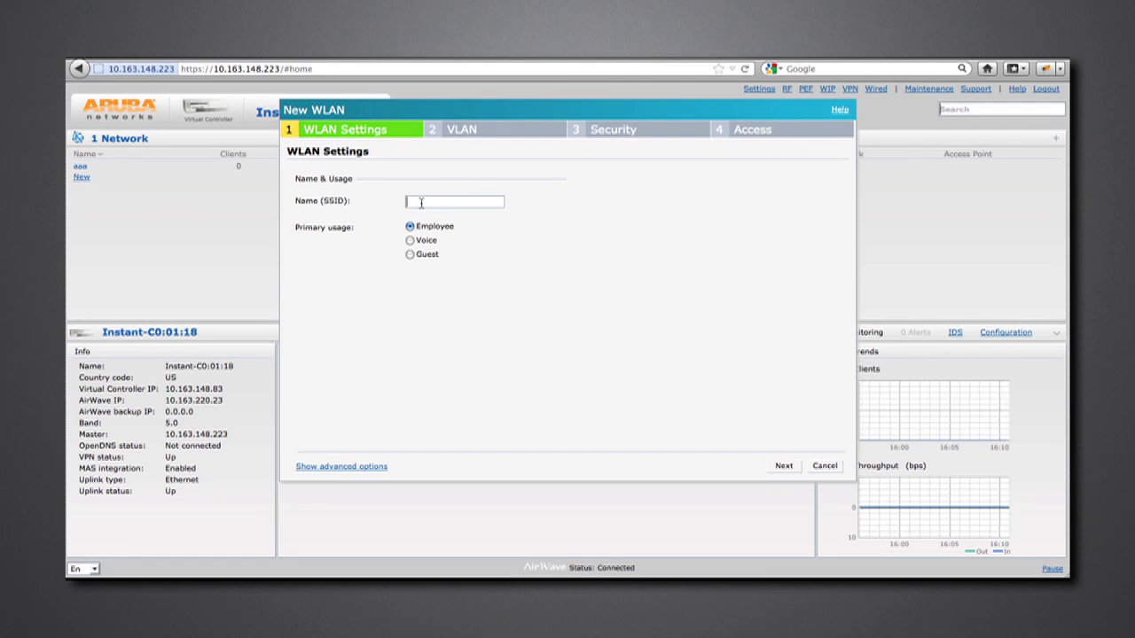
pyautogui.write('Guest-Access')
pyautogui.click(839, 112)
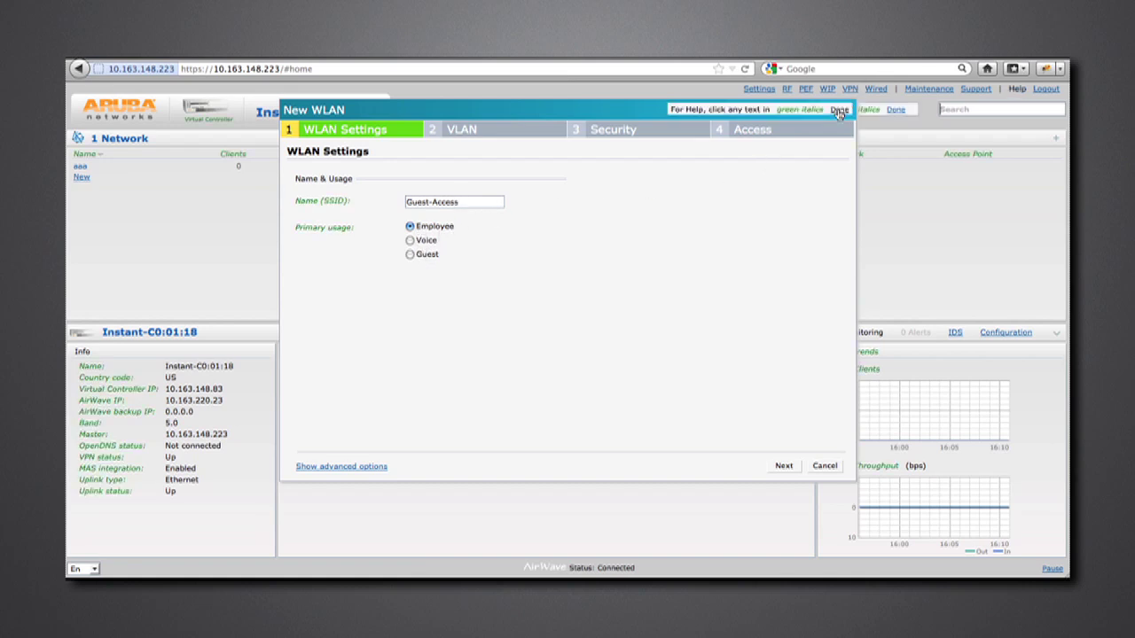
pyautogui.click(313, 229)
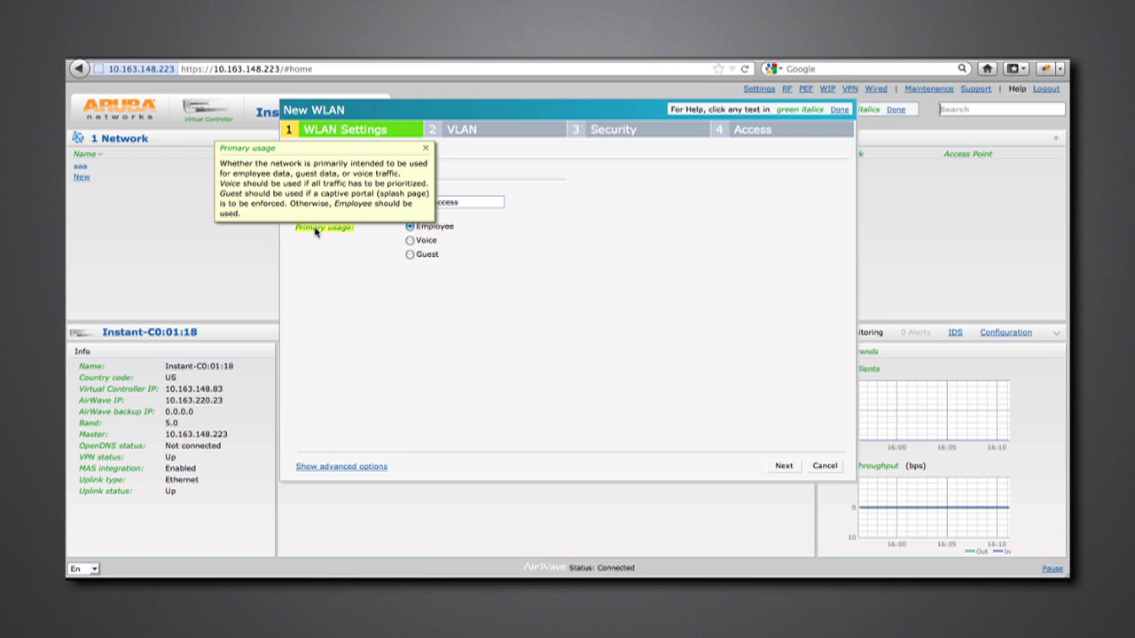
pyautogui.click(346, 232)
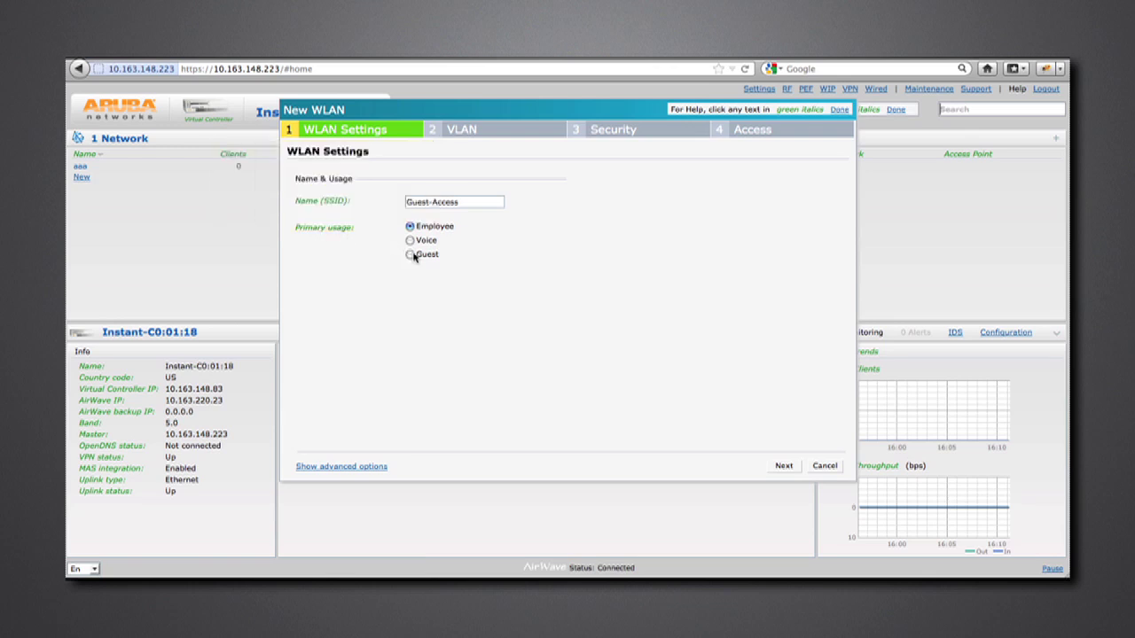
pyautogui.click(411, 255)
# - On the VLAN step, keep client IP assignment as Virtual Controller assigned and advance to Security
pyautogui.click(783, 466)
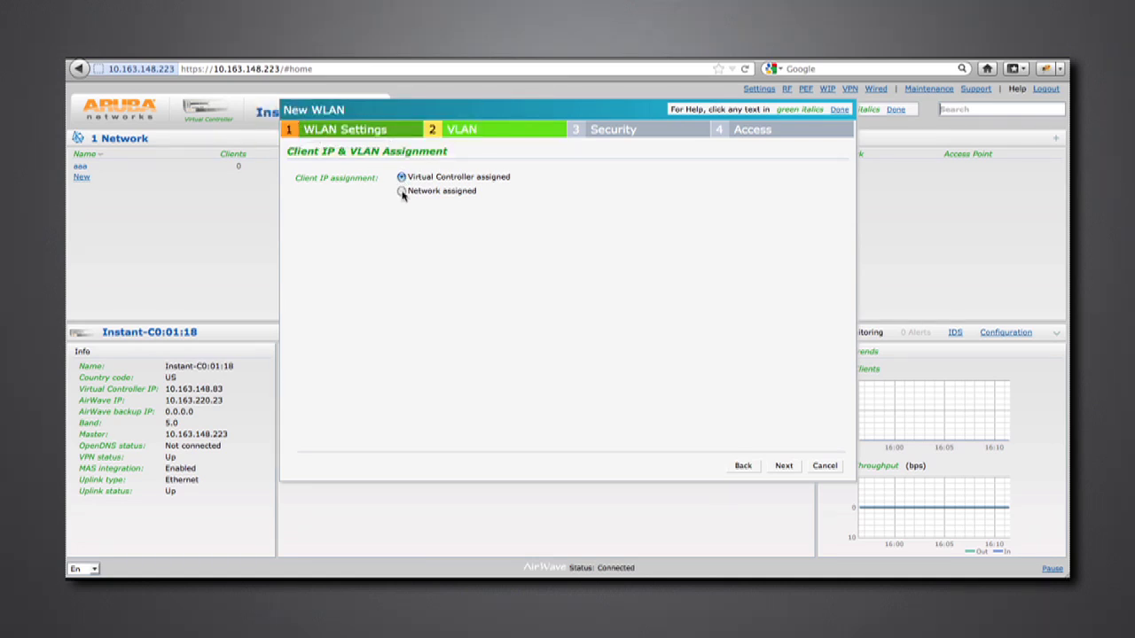
pyautogui.click(401, 192)
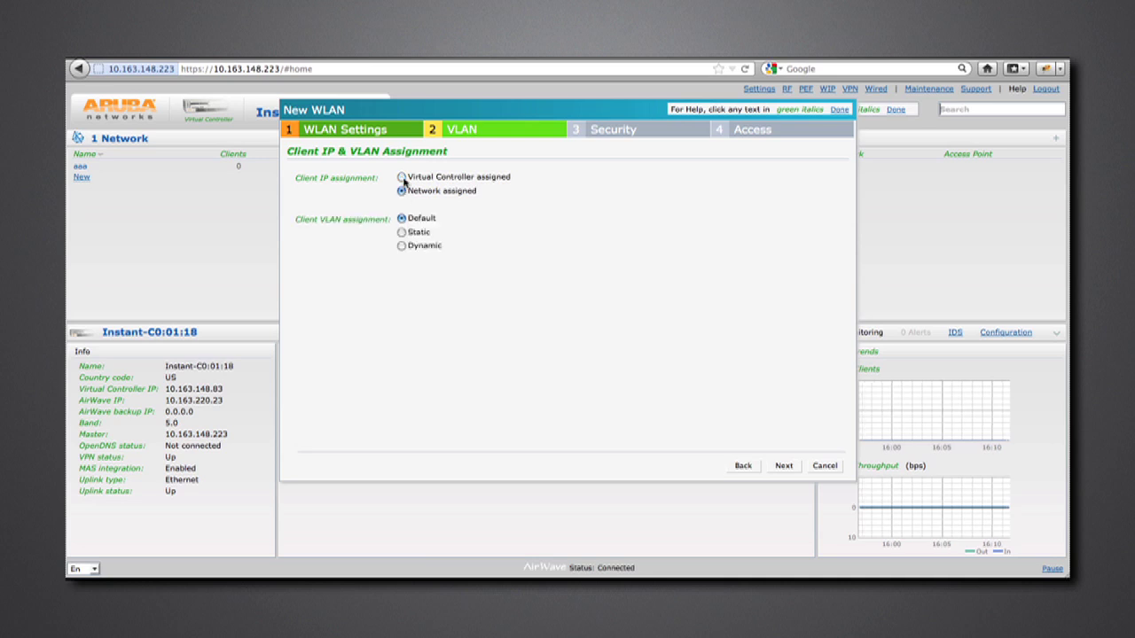
pyautogui.click(401, 178)
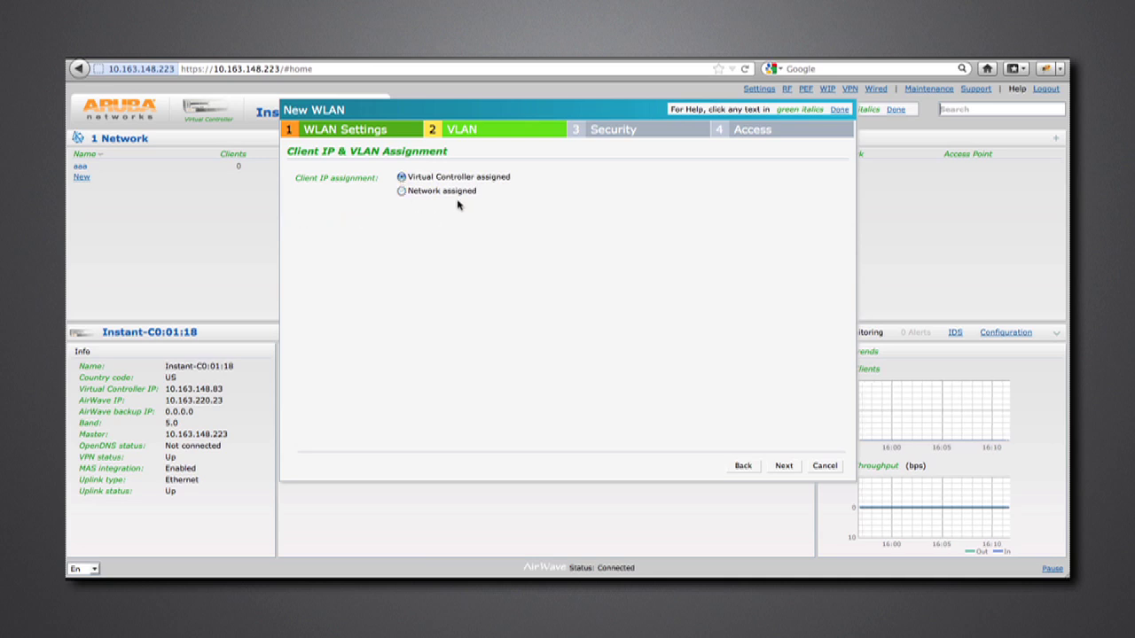
pyautogui.click(786, 465)
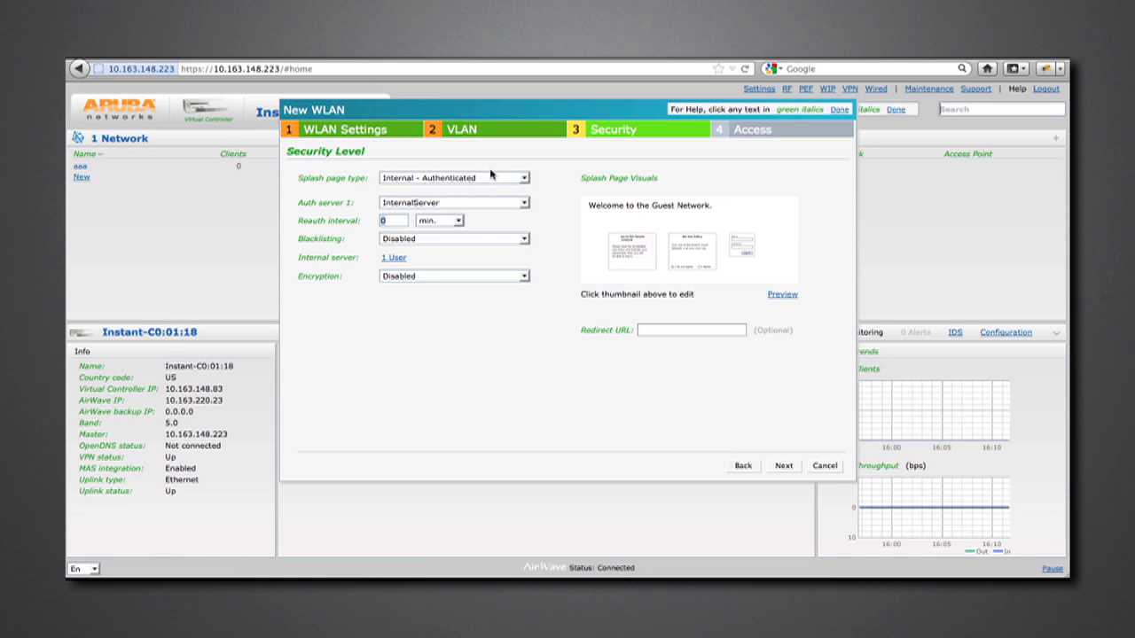
# - Confirm the Internal - Authenticated splash page with InternalServer auth, then view its user list
pyautogui.click(524, 179)
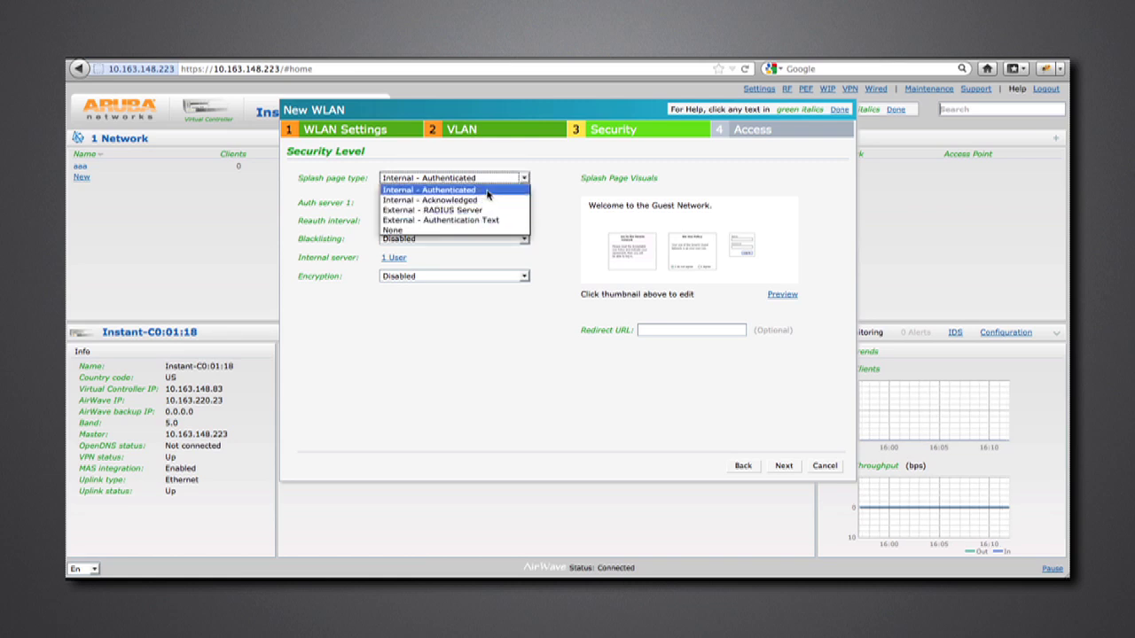
pyautogui.click(487, 194)
pyautogui.click(524, 205)
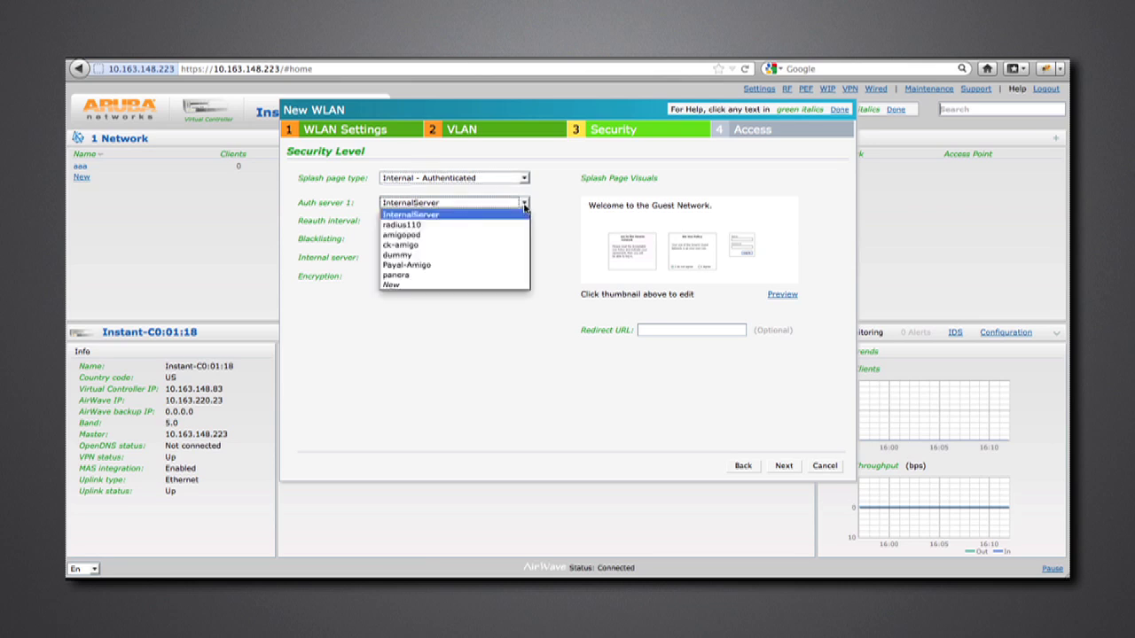
pyautogui.click(440, 220)
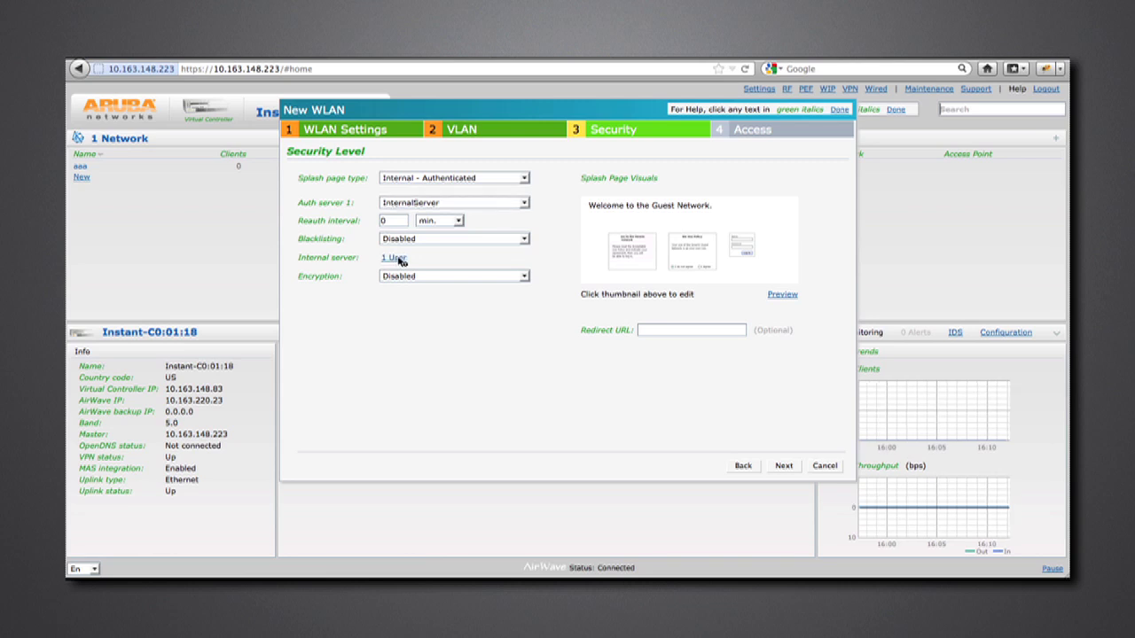
pyautogui.click(400, 259)
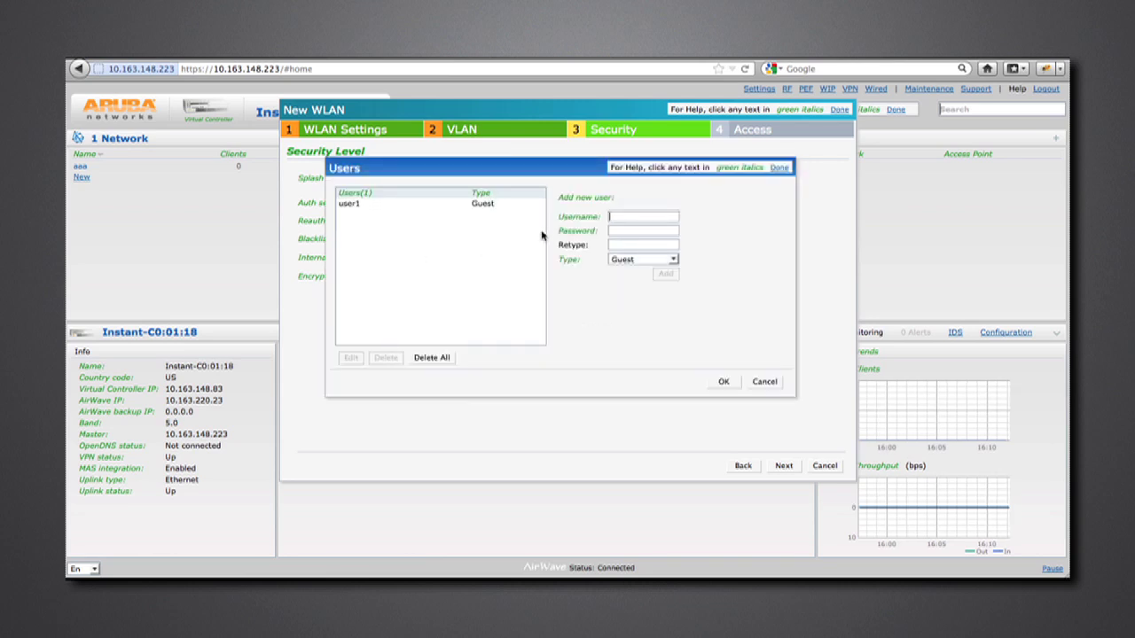
# - Add user 'test' with a password as Guest type, leaving 2 internal users
pyautogui.click(369, 206)
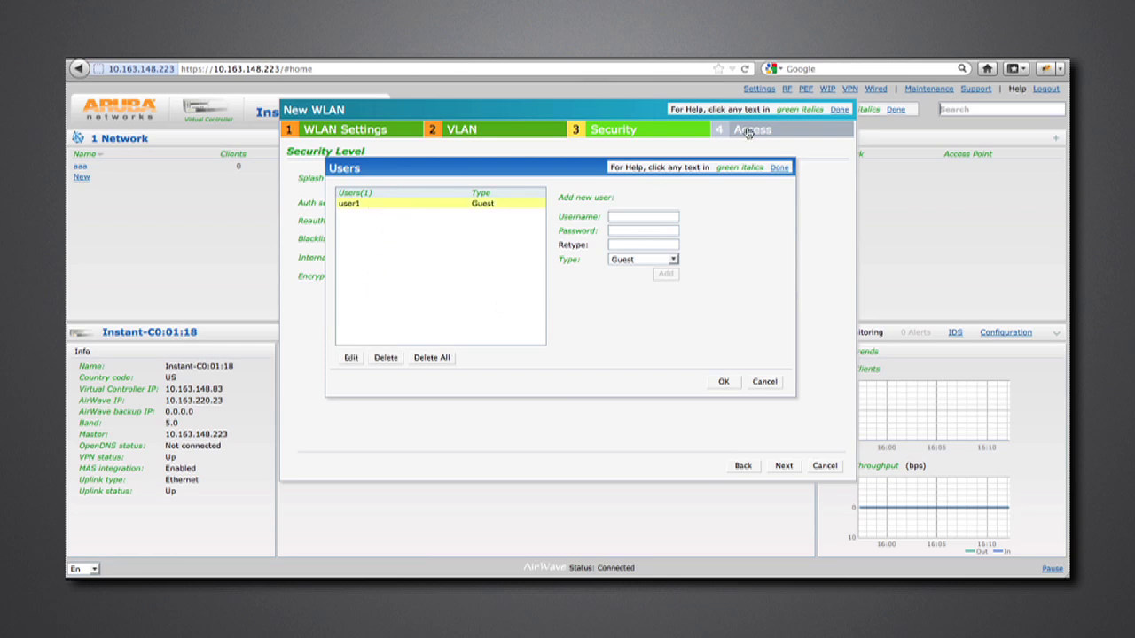
pyautogui.click(623, 215)
pyautogui.write('test')
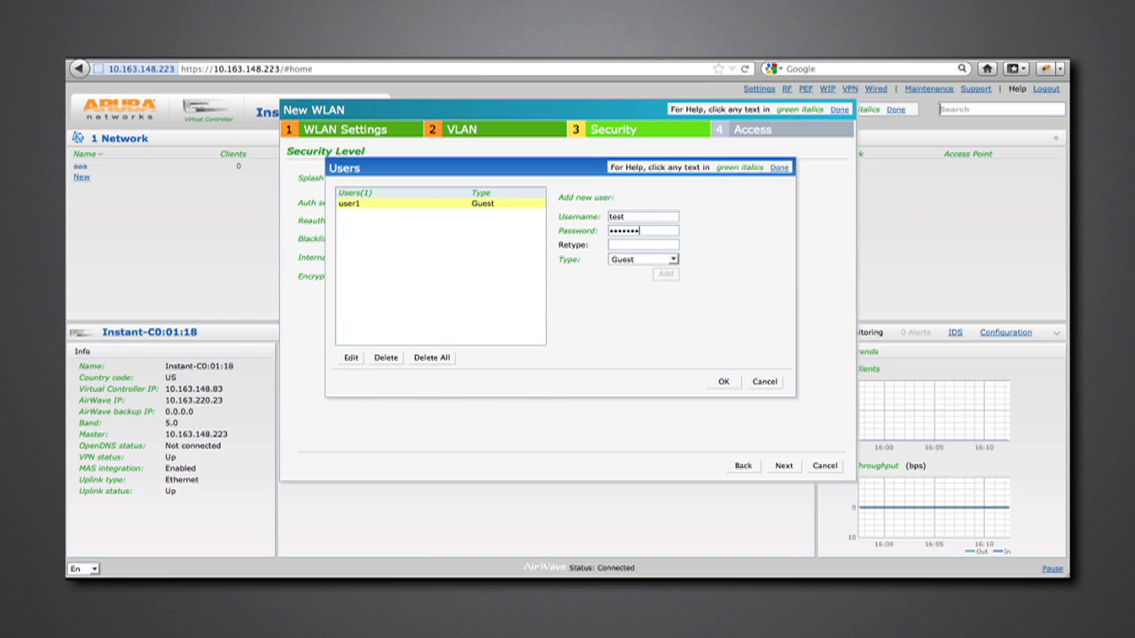
pyautogui.click(659, 245)
pyautogui.write('te')
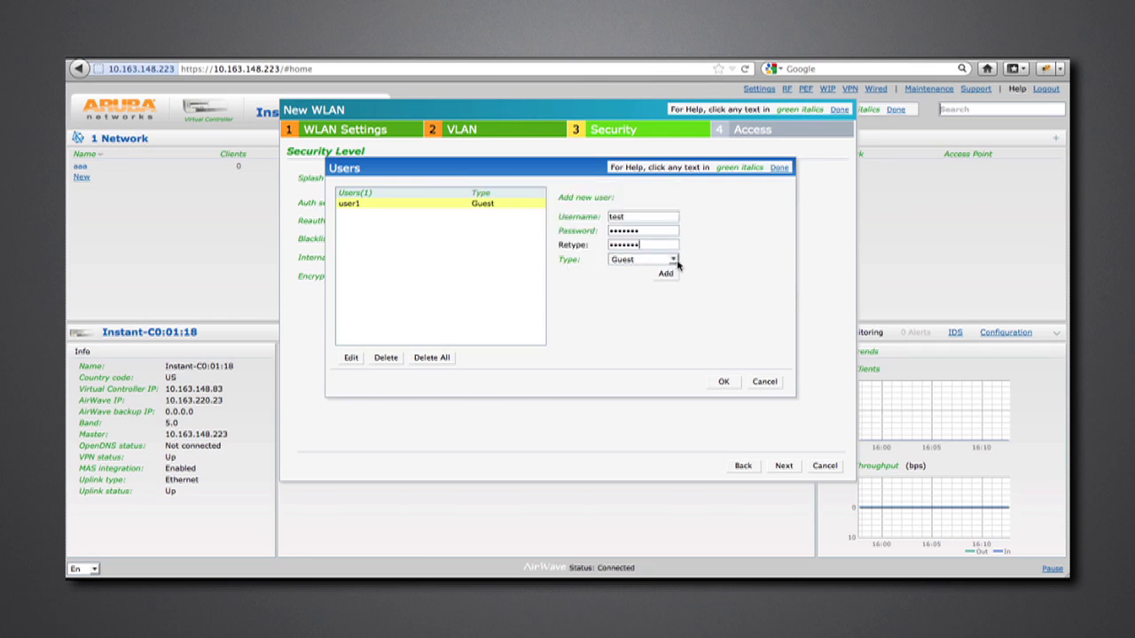
pyautogui.click(676, 260)
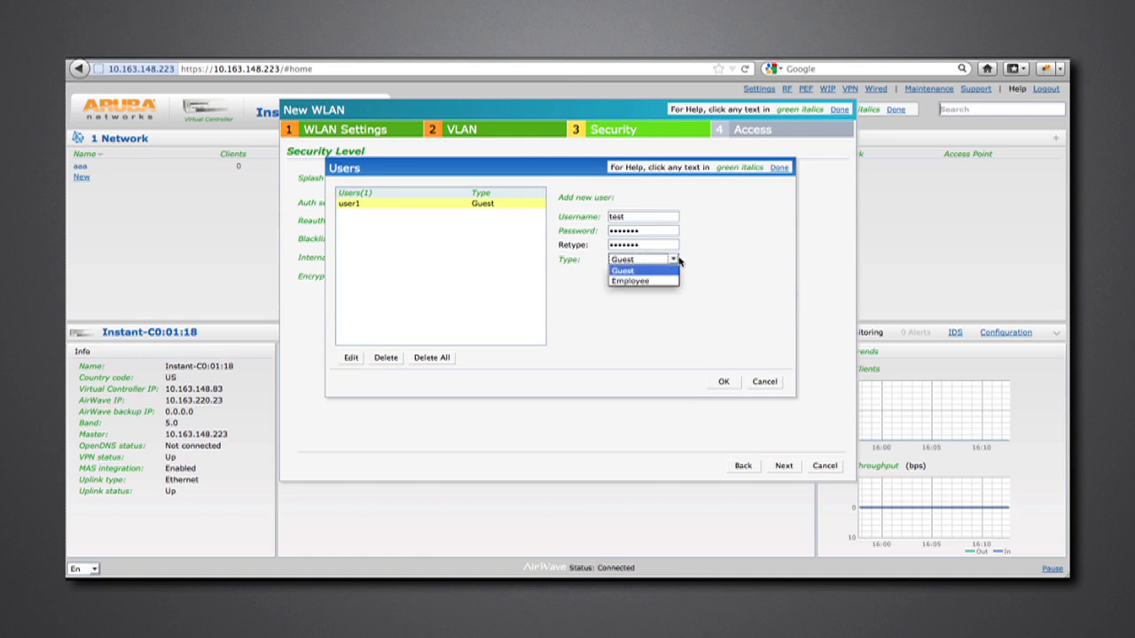
pyautogui.click(652, 282)
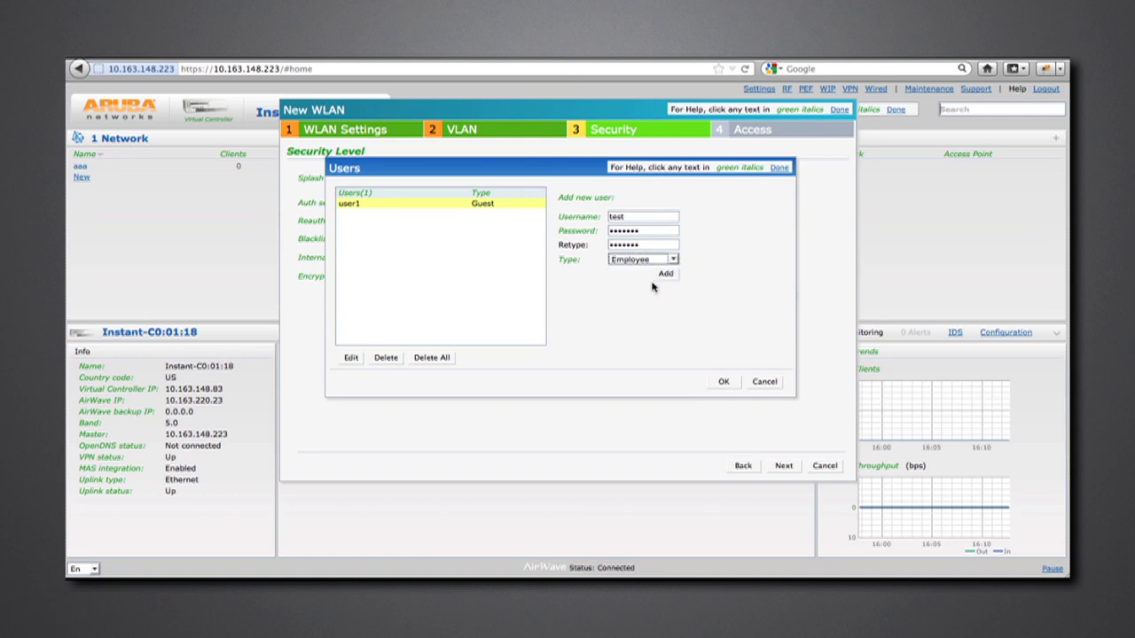
pyautogui.click(676, 260)
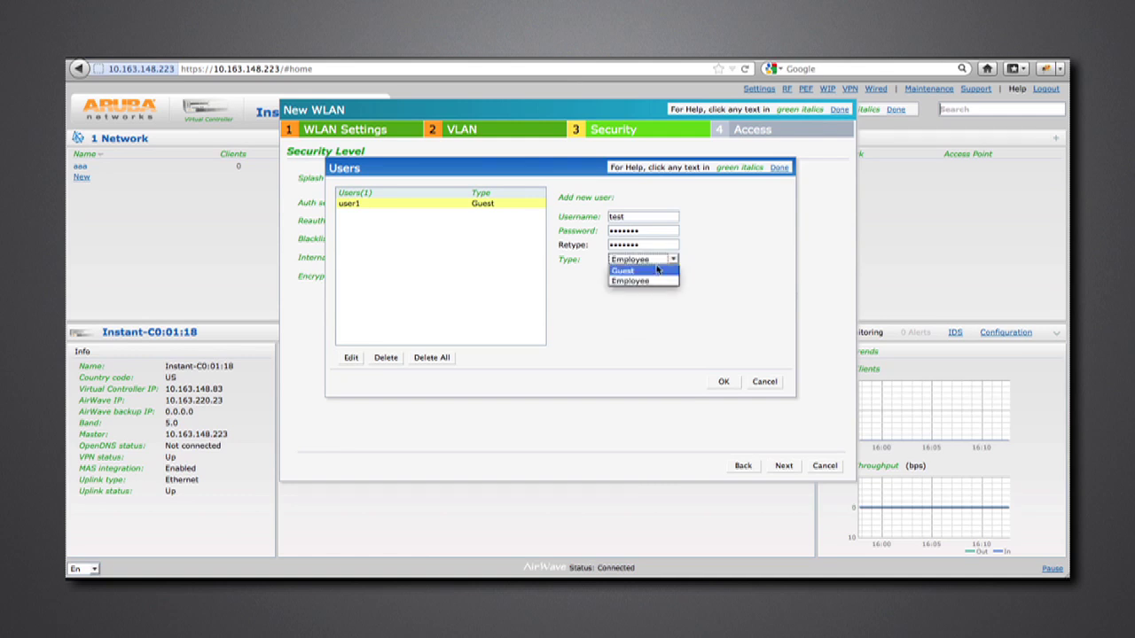
pyautogui.click(657, 270)
pyautogui.click(666, 274)
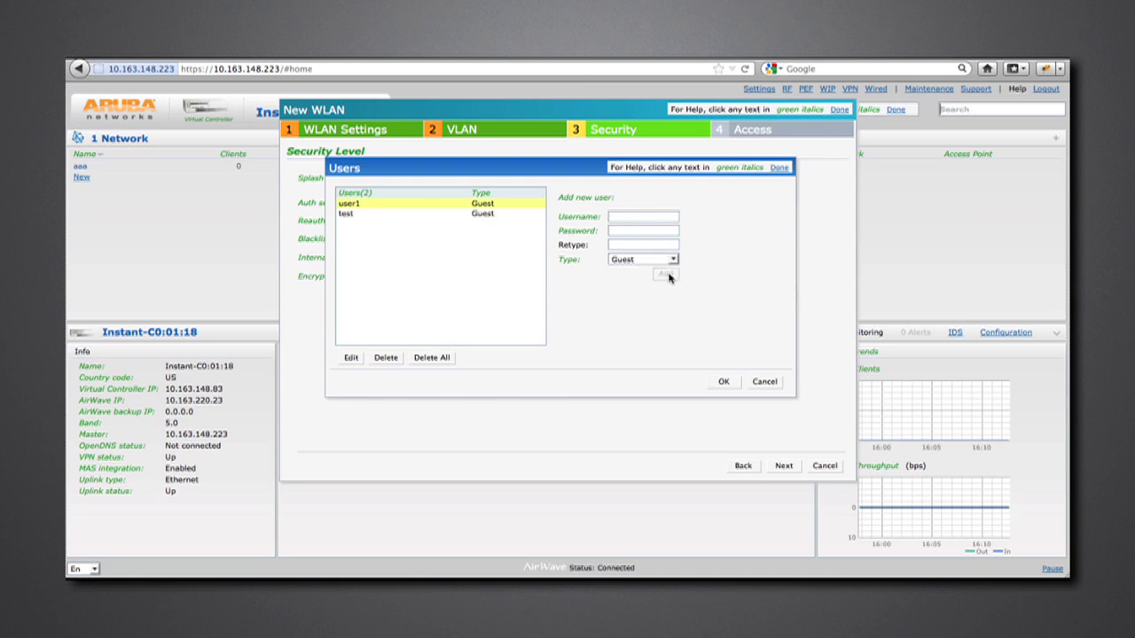
pyautogui.click(385, 216)
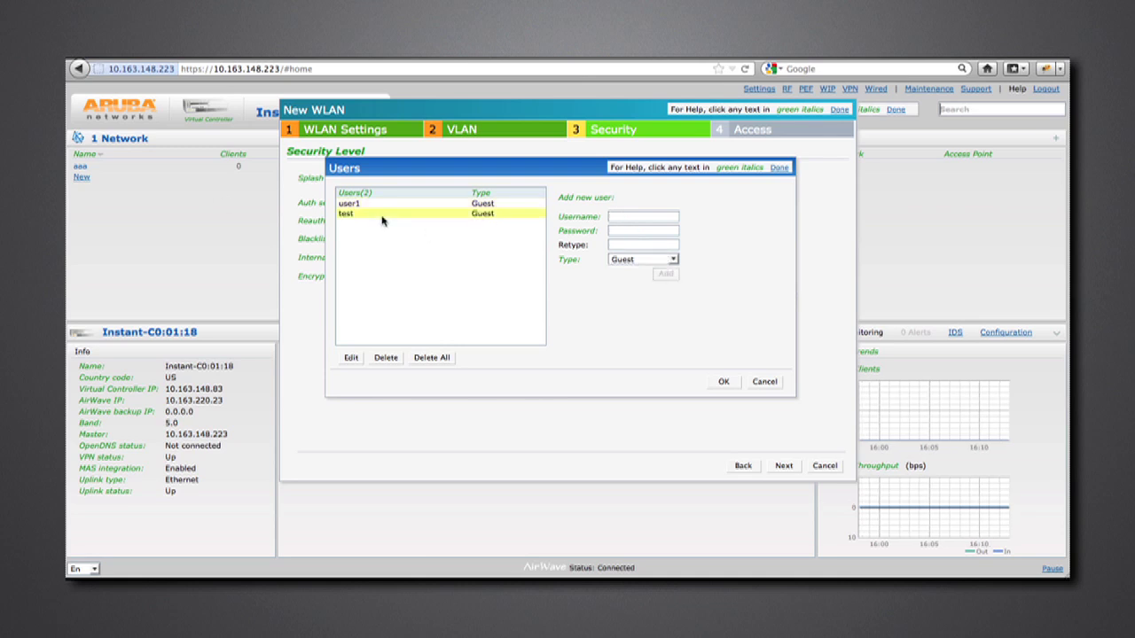
pyautogui.click(724, 382)
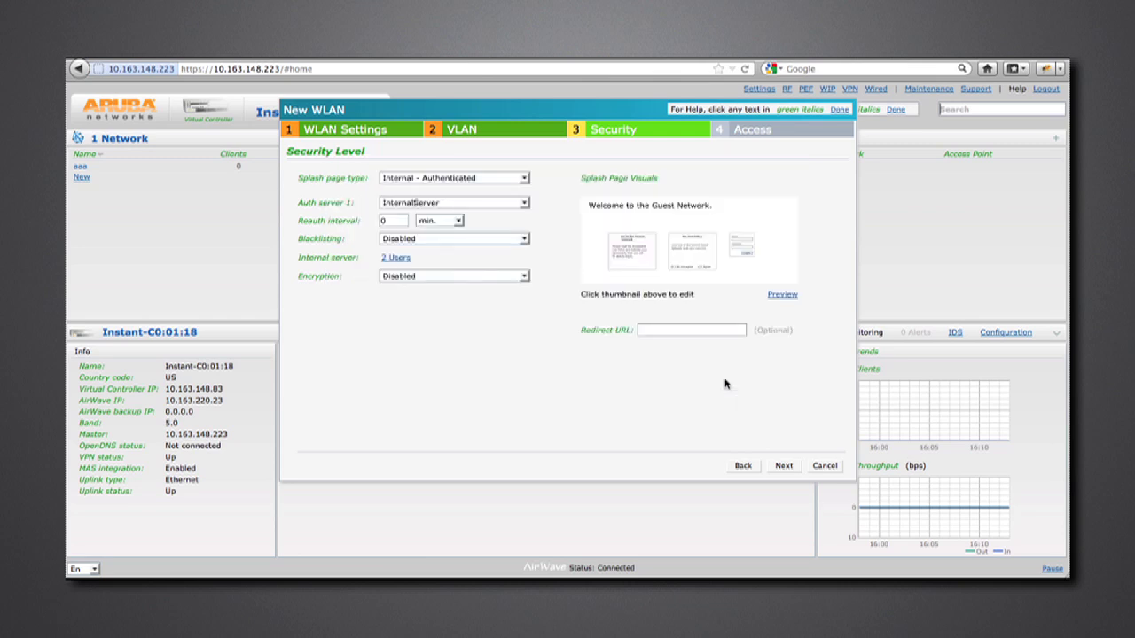
# - Erase the garbled splash page Welcome Text and begin typing a new greeting
pyautogui.click(625, 240)
pyautogui.click(717, 290)
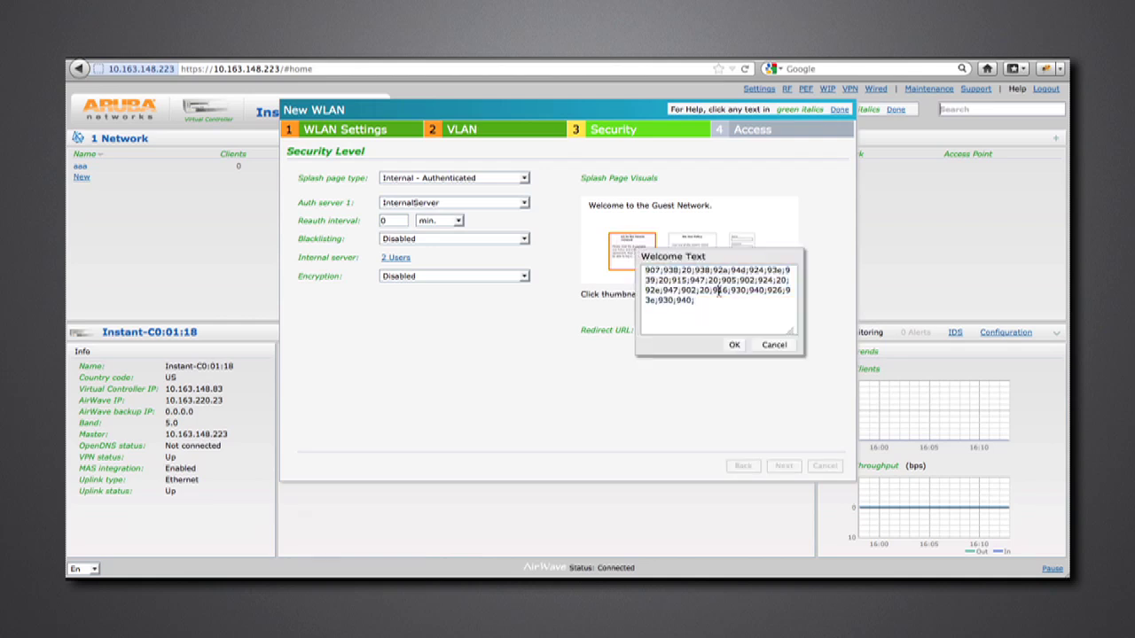
pyautogui.press('BackSpace')
pyautogui.moveTo(718, 298); pyautogui.dragTo(645, 269)
pyautogui.press('BackSpace')
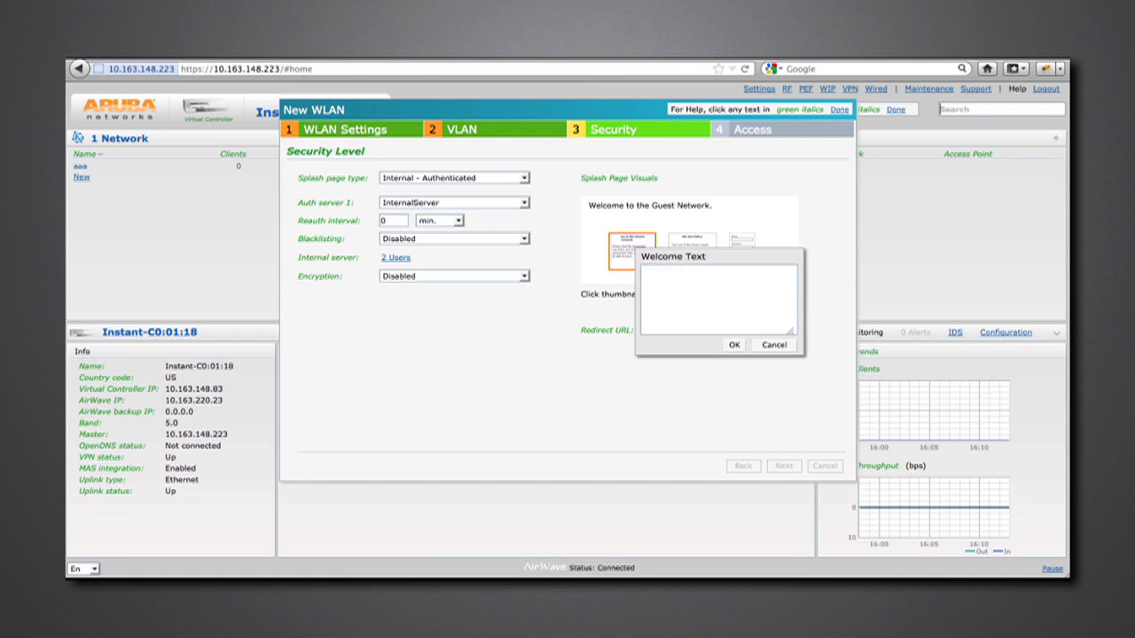
pyautogui.write('Hello World')
pyautogui.click(735, 345)
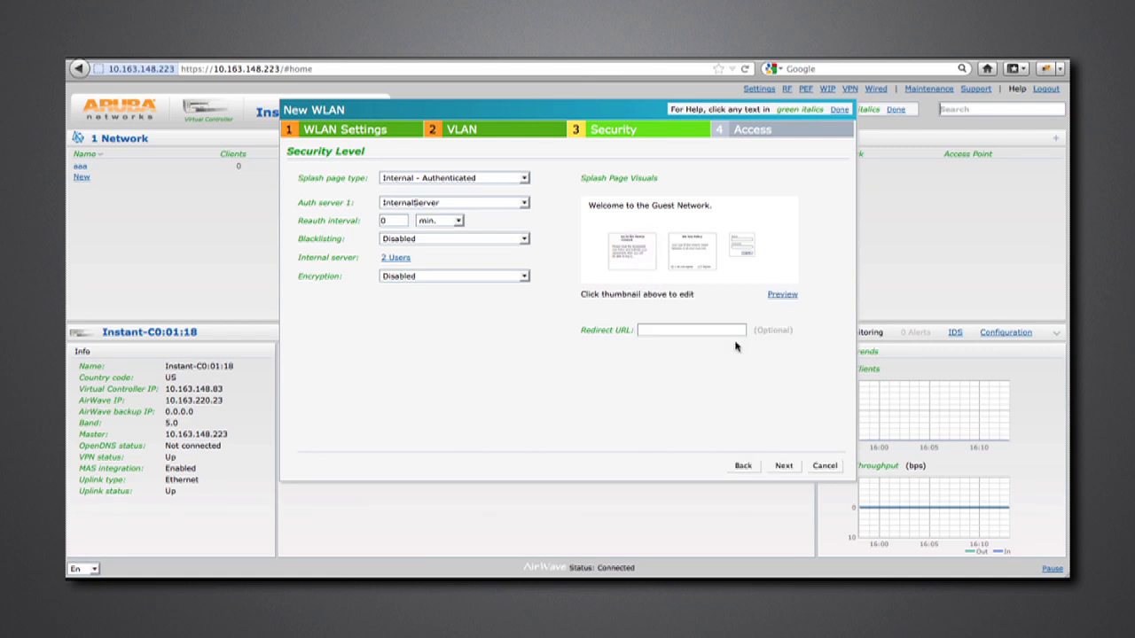
pyautogui.click(783, 298)
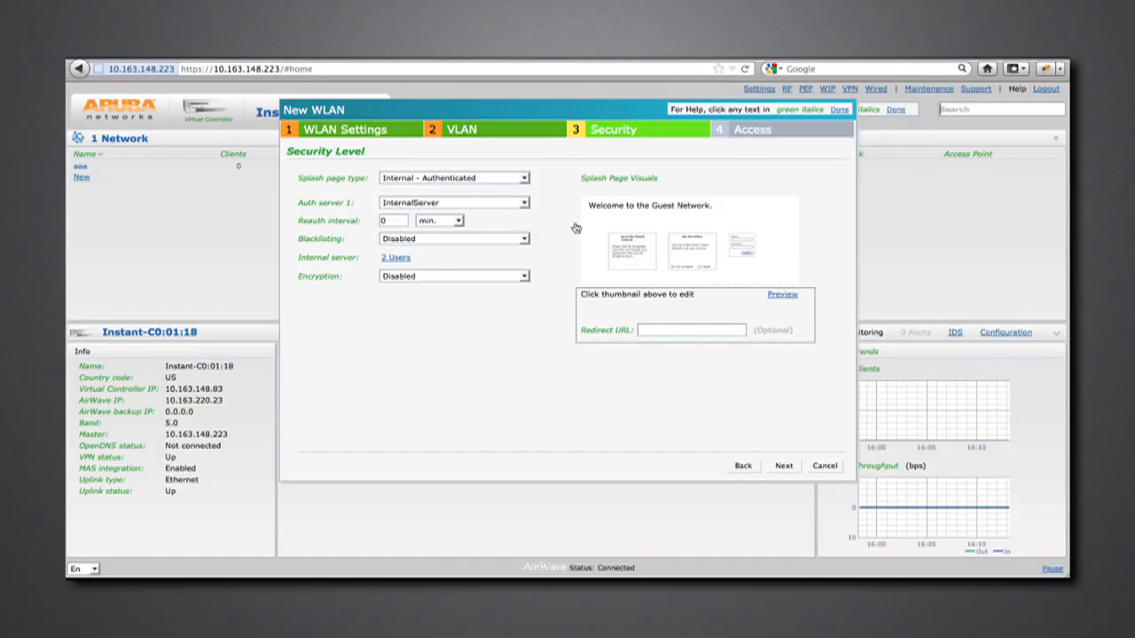
pyautogui.click(656, 333)
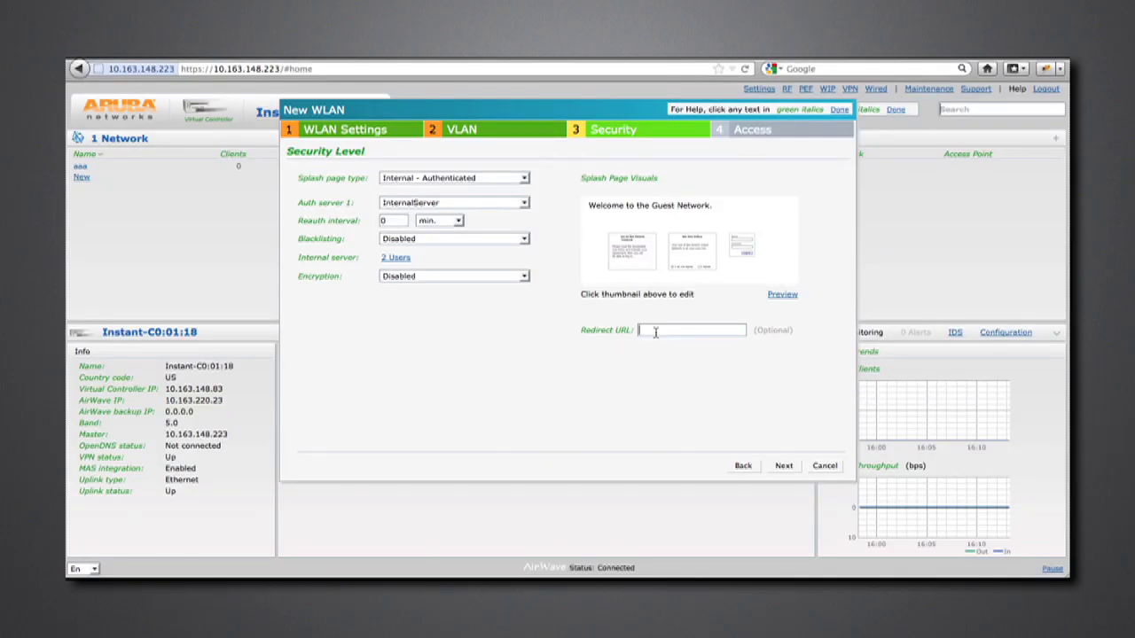
pyautogui.write('www.')
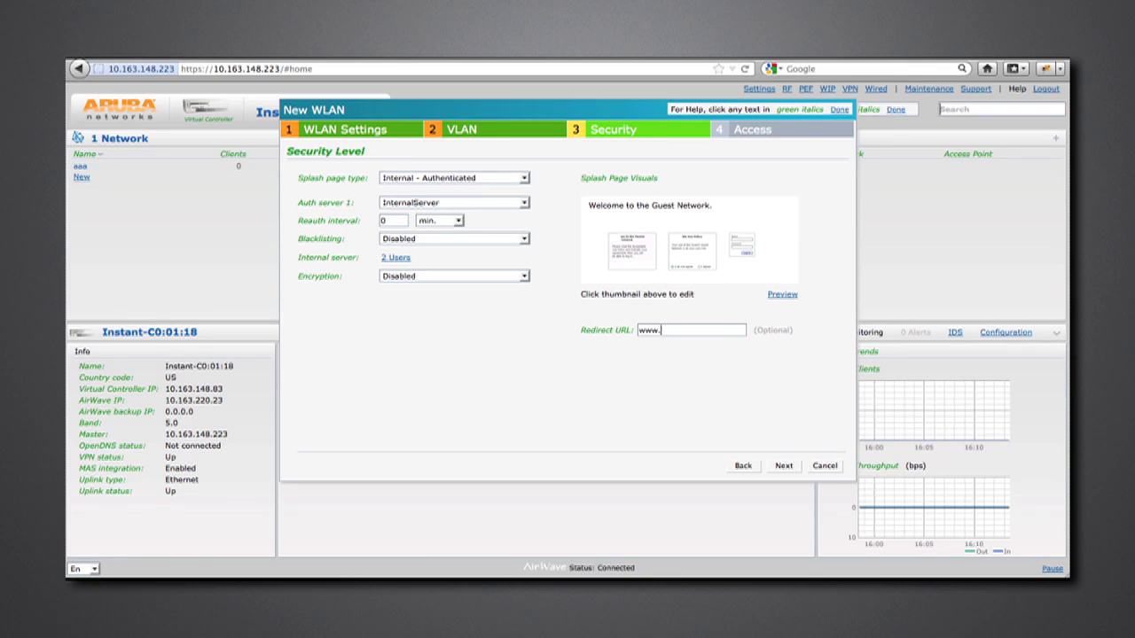
pyautogui.press('BackSpace')
pyautogui.press('BackSpace')
pyautogui.press('BackSpace')
pyautogui.press('BackSpace')
pyautogui.write('.com')
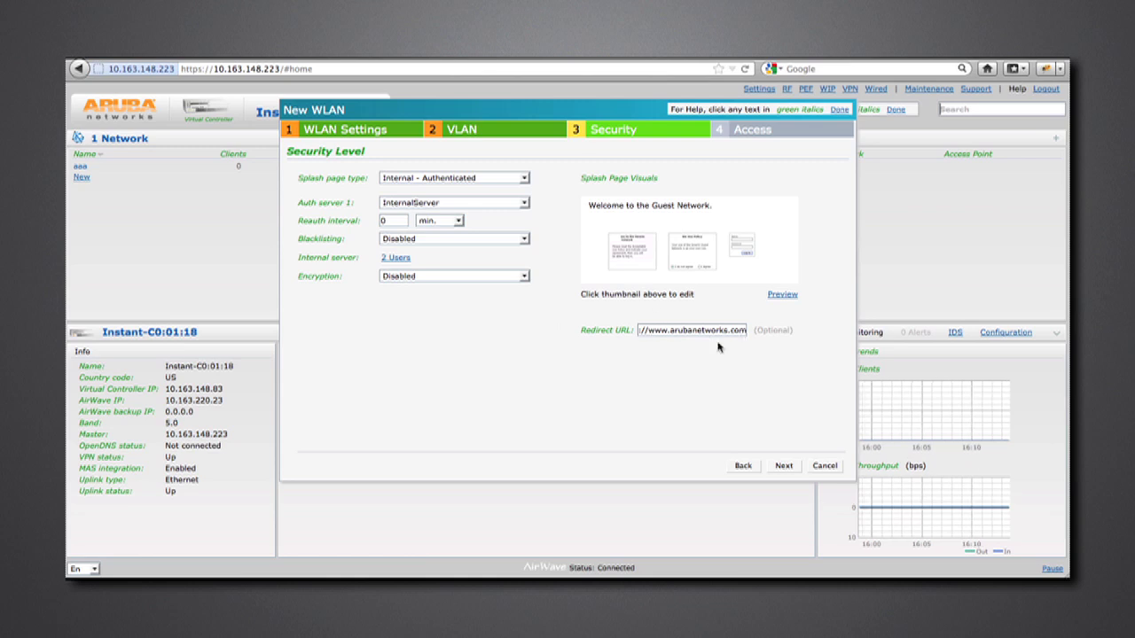
# - Advance to the Access step and switch access control to Network-based rules
pyautogui.click(785, 468)
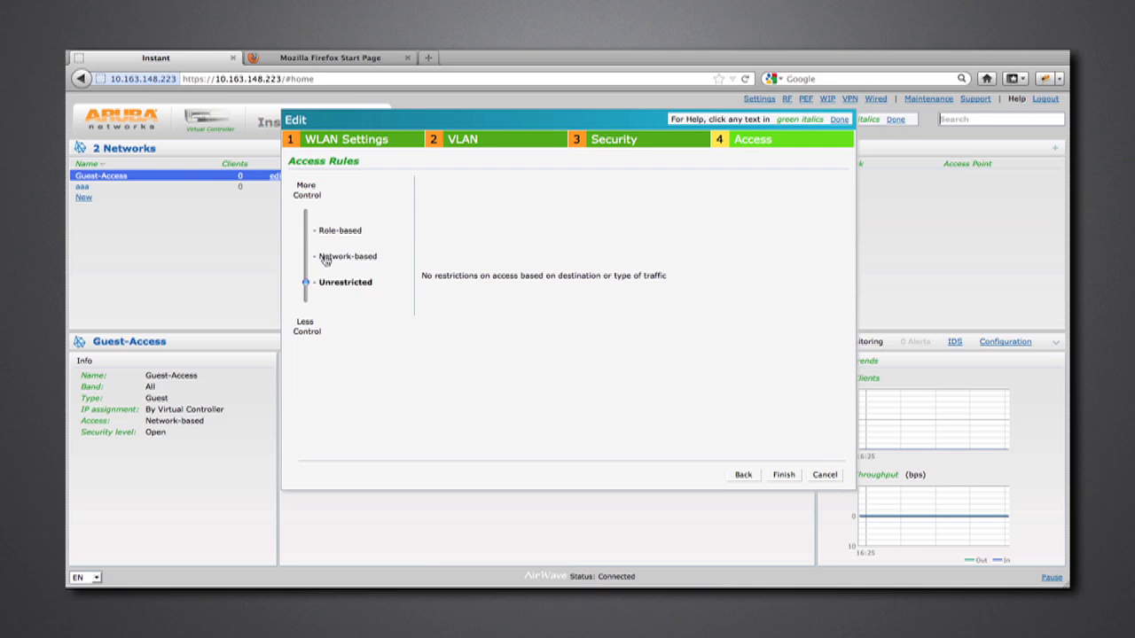
pyautogui.click(325, 259)
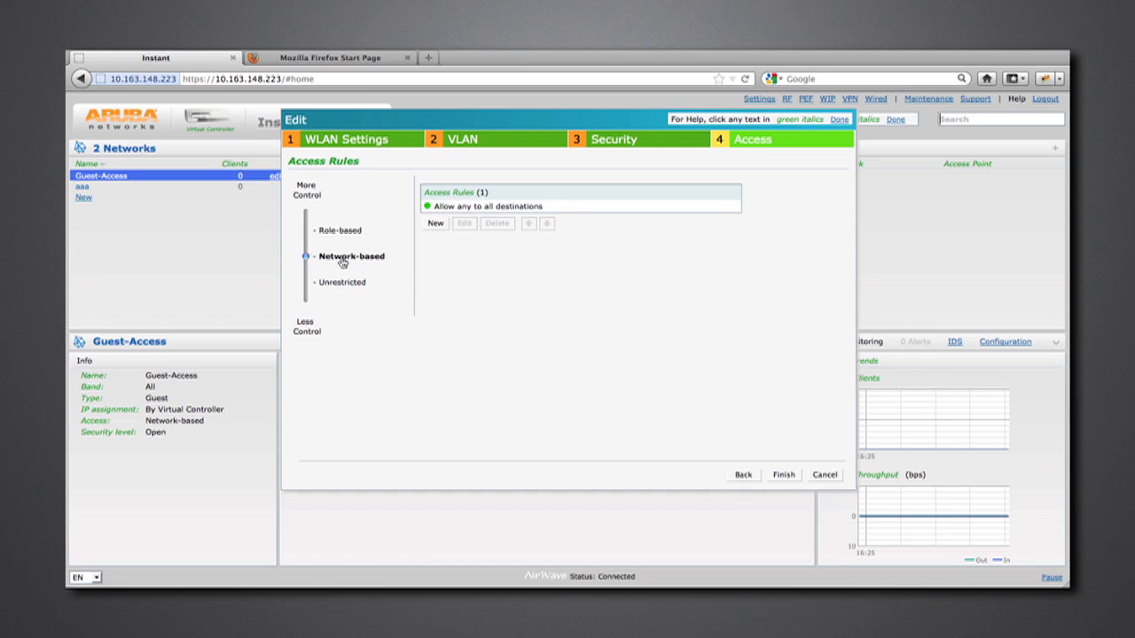
# - Create a Deny rule for any service to network 10.20.30.0, netmask 255.255.255.0
pyautogui.click(468, 207)
pyautogui.click(435, 224)
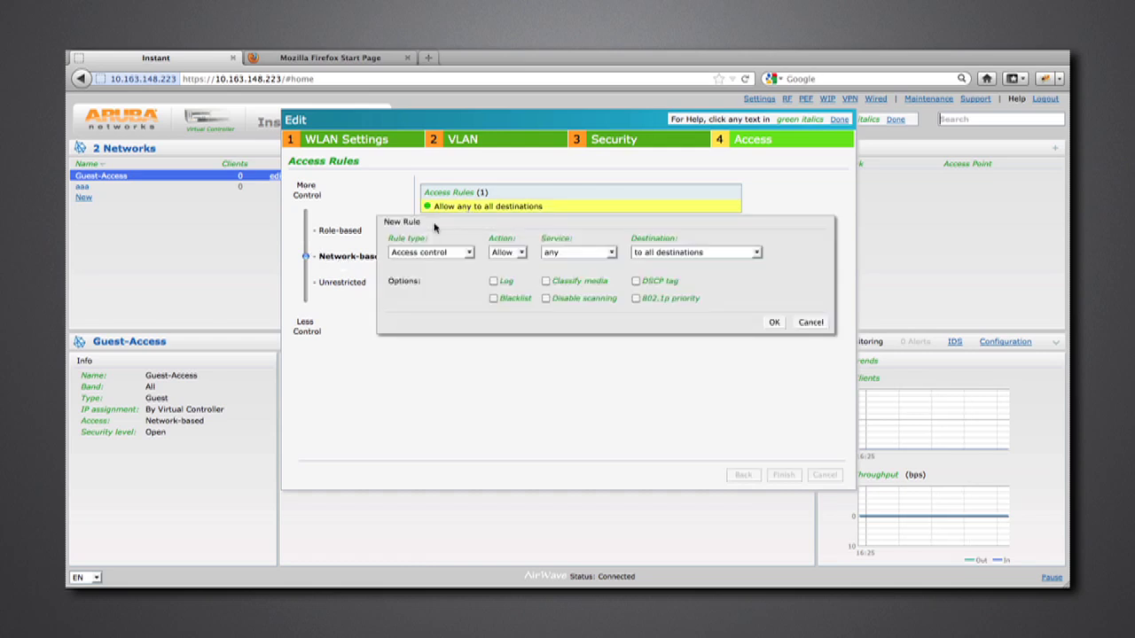
pyautogui.click(521, 254)
pyautogui.click(510, 275)
pyautogui.click(611, 254)
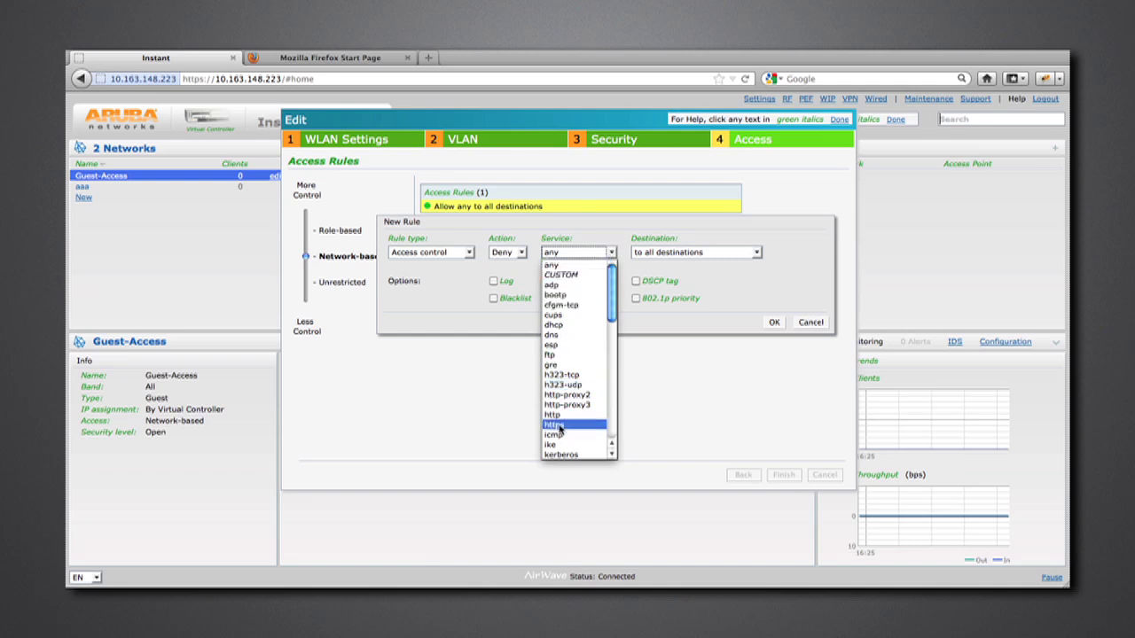
pyautogui.click(561, 268)
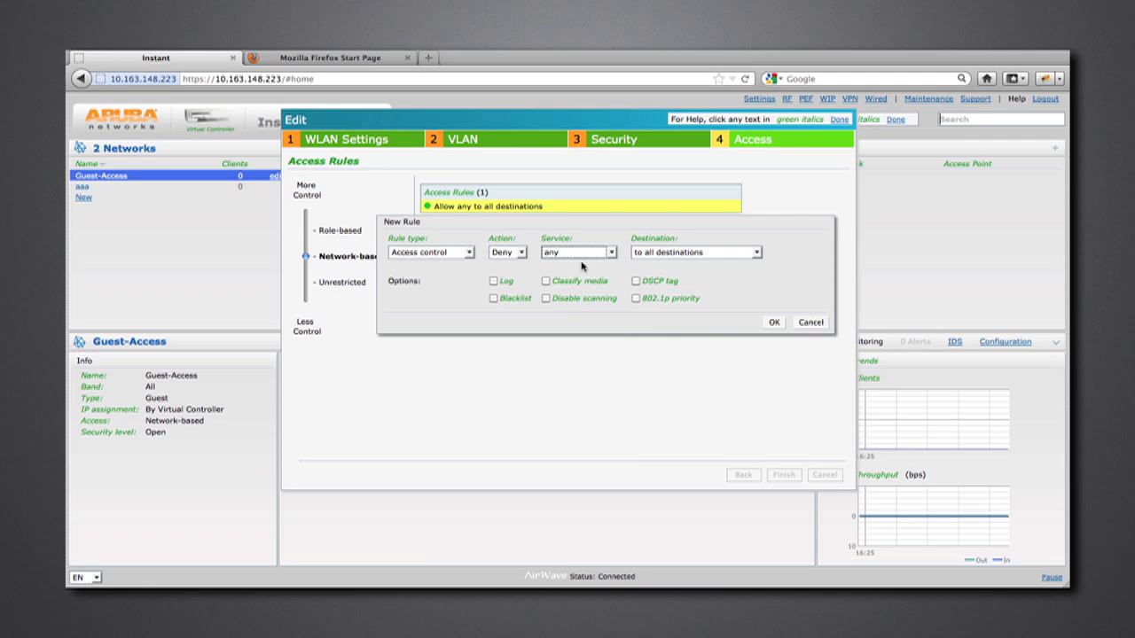
pyautogui.click(759, 253)
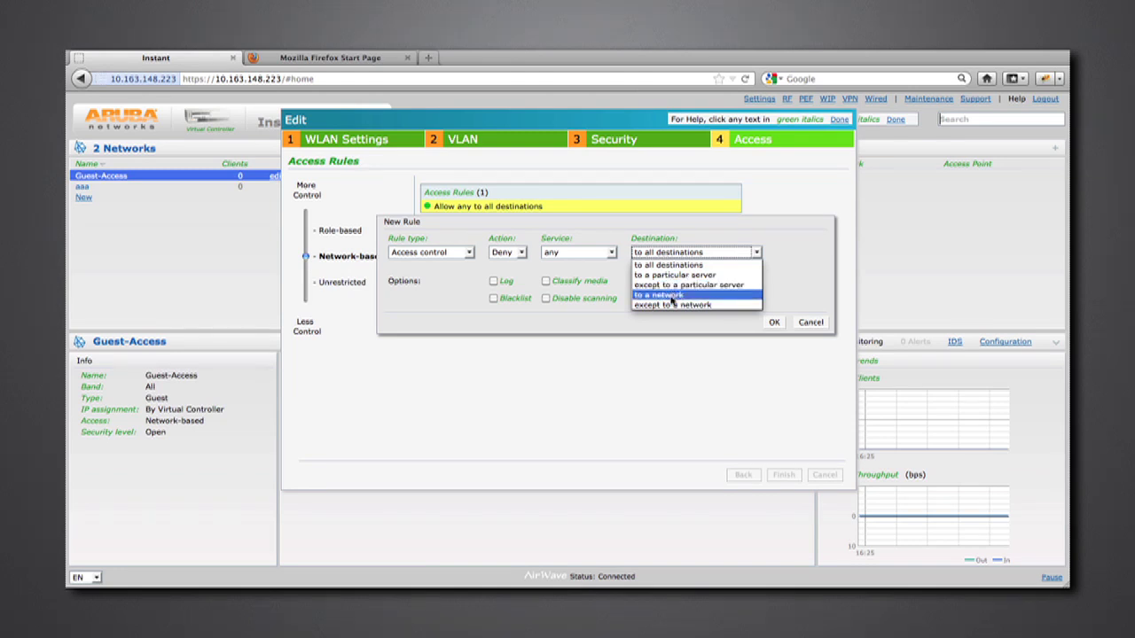
pyautogui.click(671, 295)
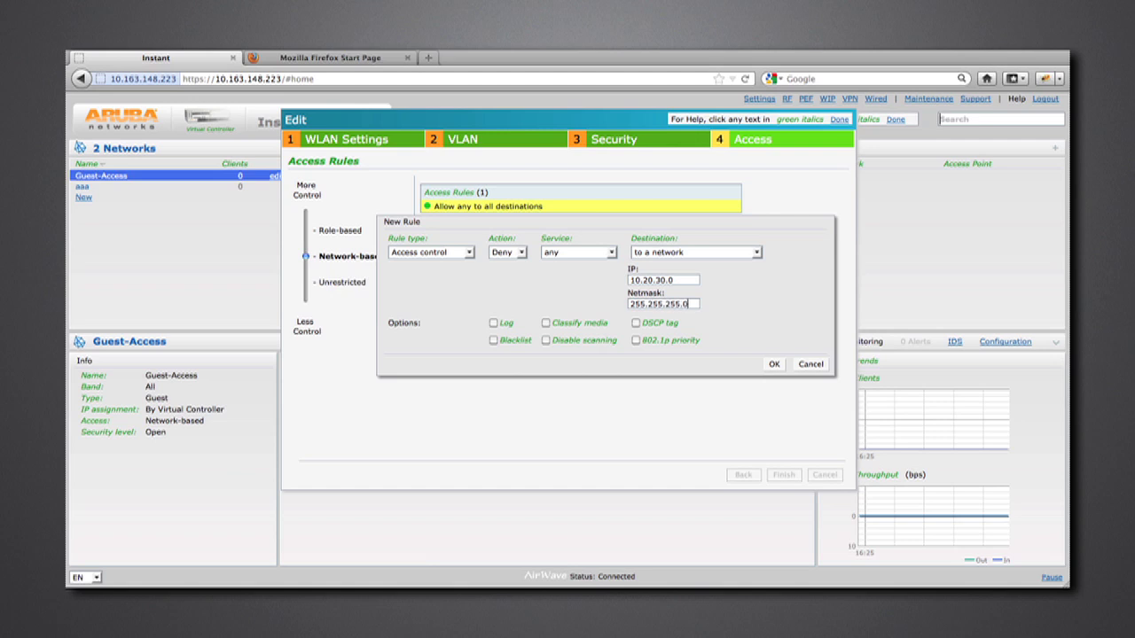
pyautogui.click(775, 364)
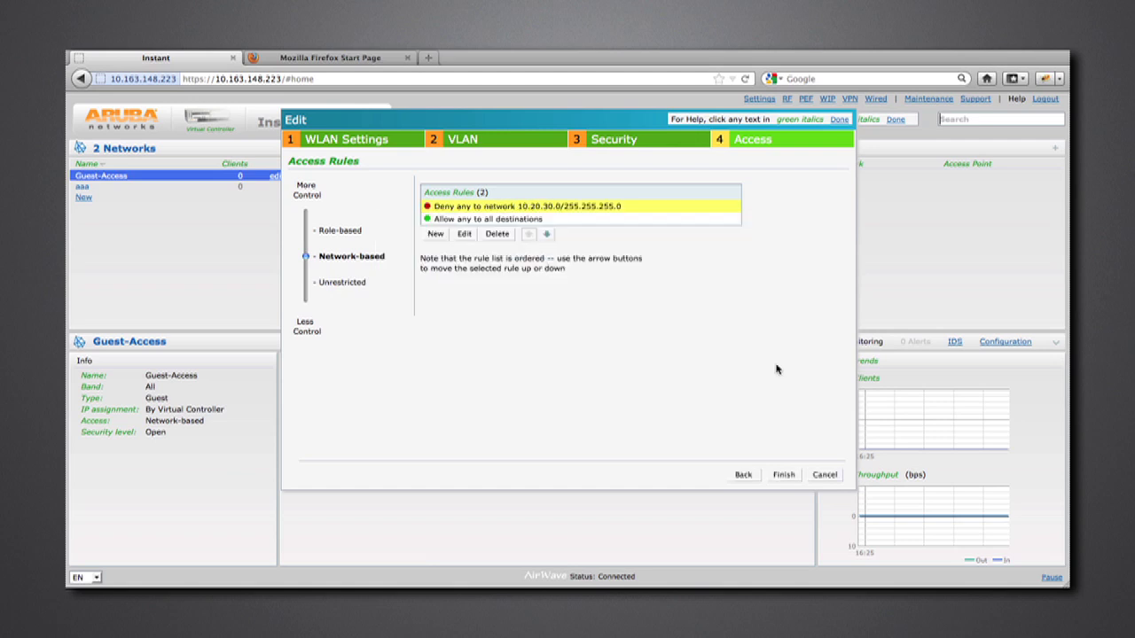
# - Move the deny rule down and back up so it stays first, then finish the network
pyautogui.click(468, 209)
pyautogui.click(489, 210)
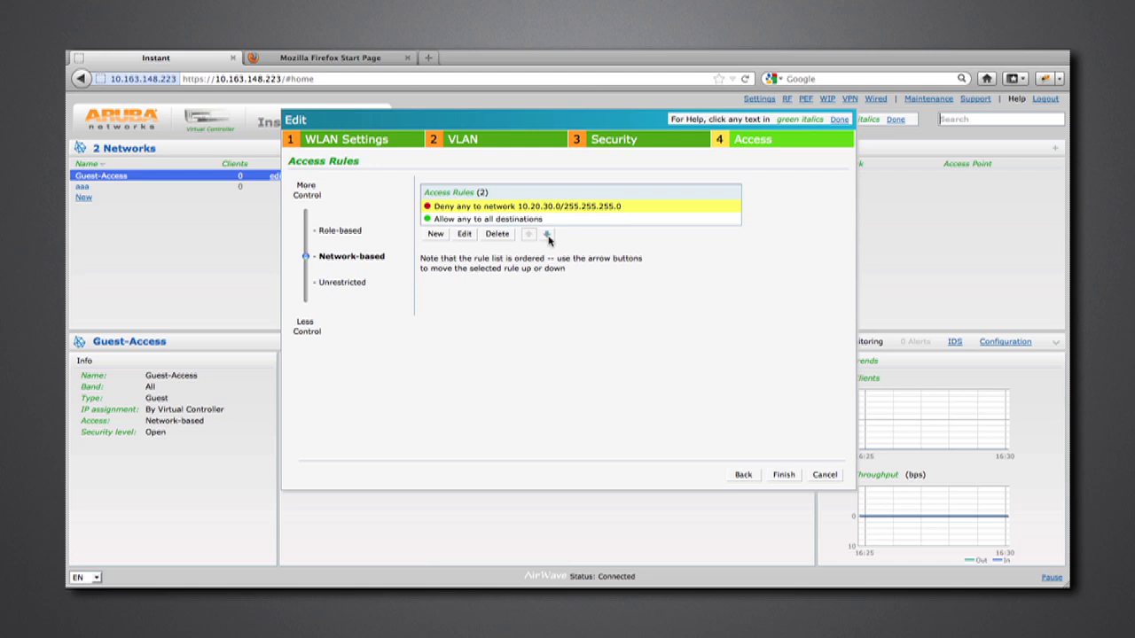
pyautogui.click(548, 235)
pyautogui.click(503, 220)
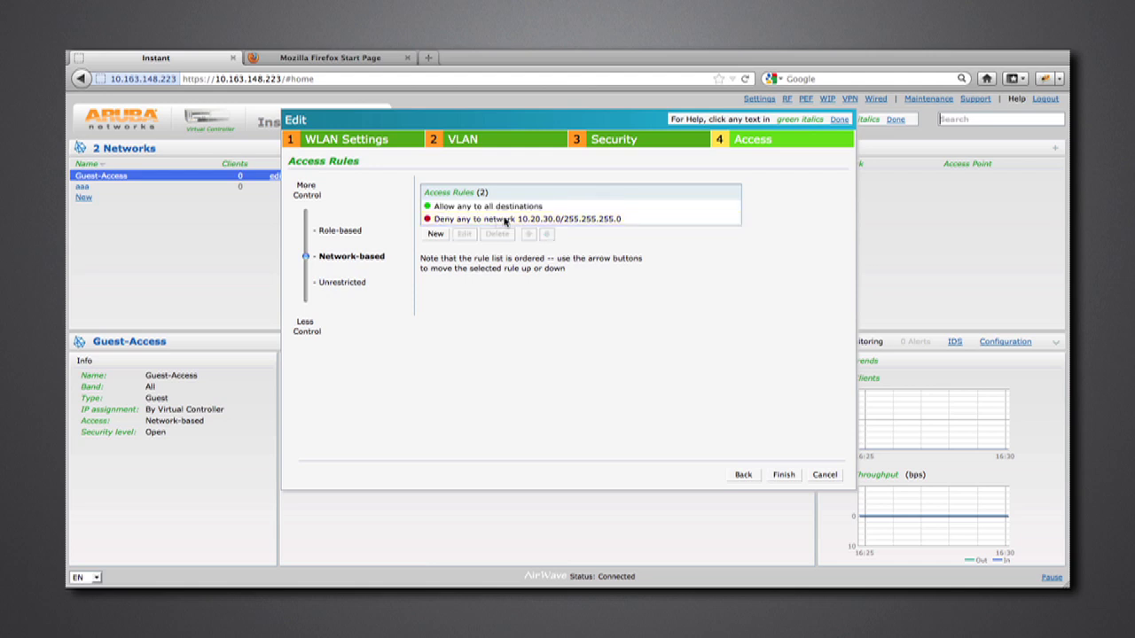
pyautogui.click(531, 221)
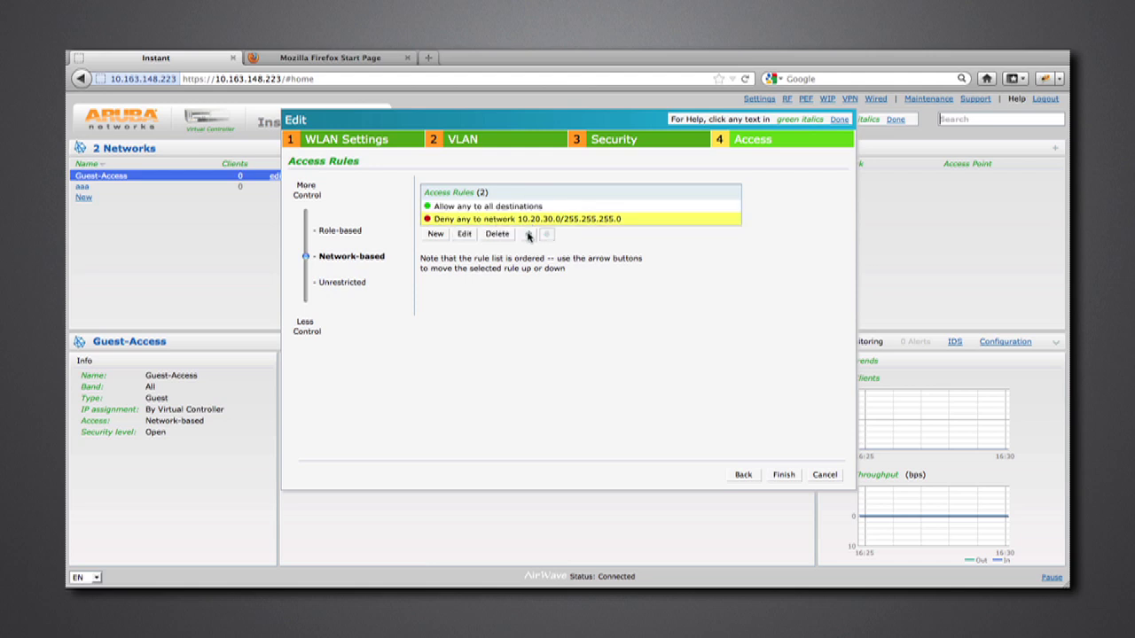
pyautogui.click(529, 235)
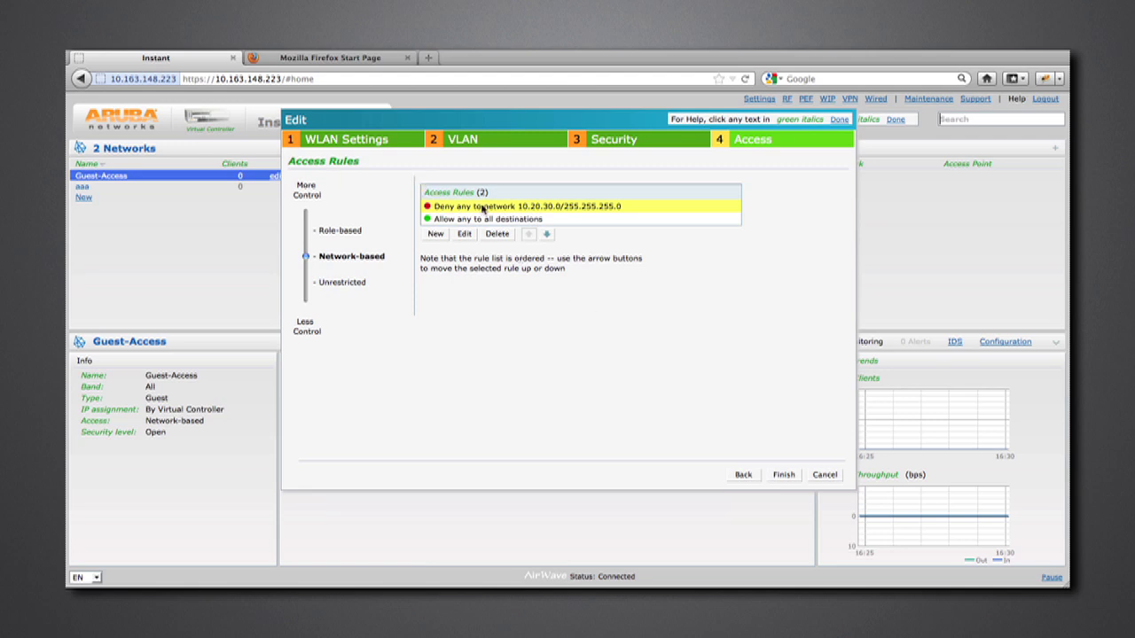
pyautogui.click(784, 475)
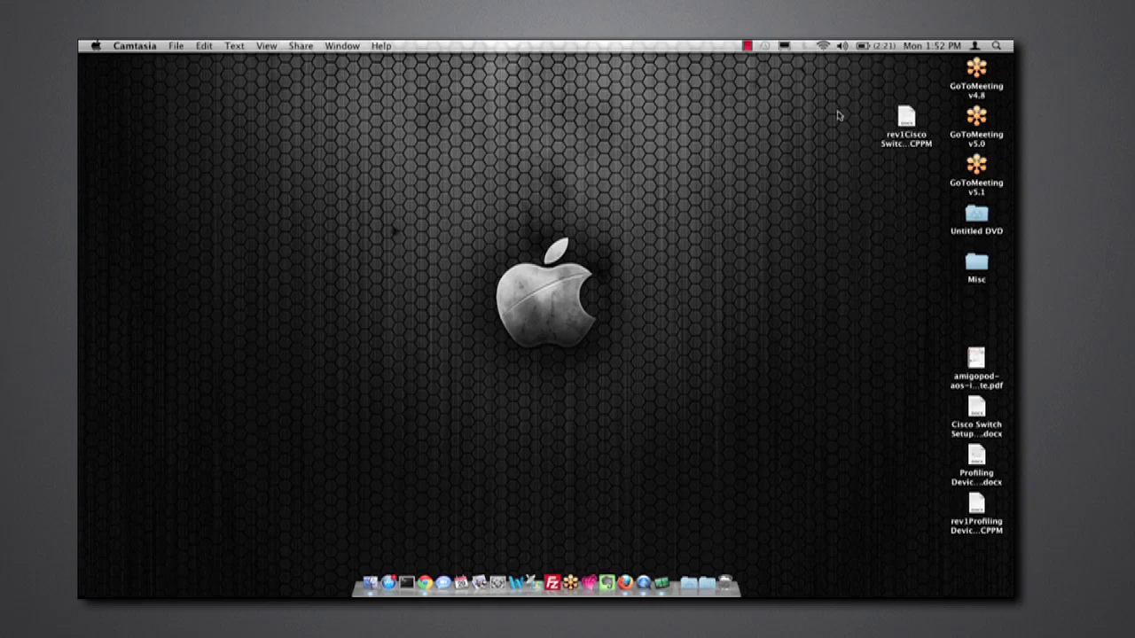
# - Join the Mac to the Guest-Access SSID from the menu-bar wireless network list
pyautogui.click(822, 46)
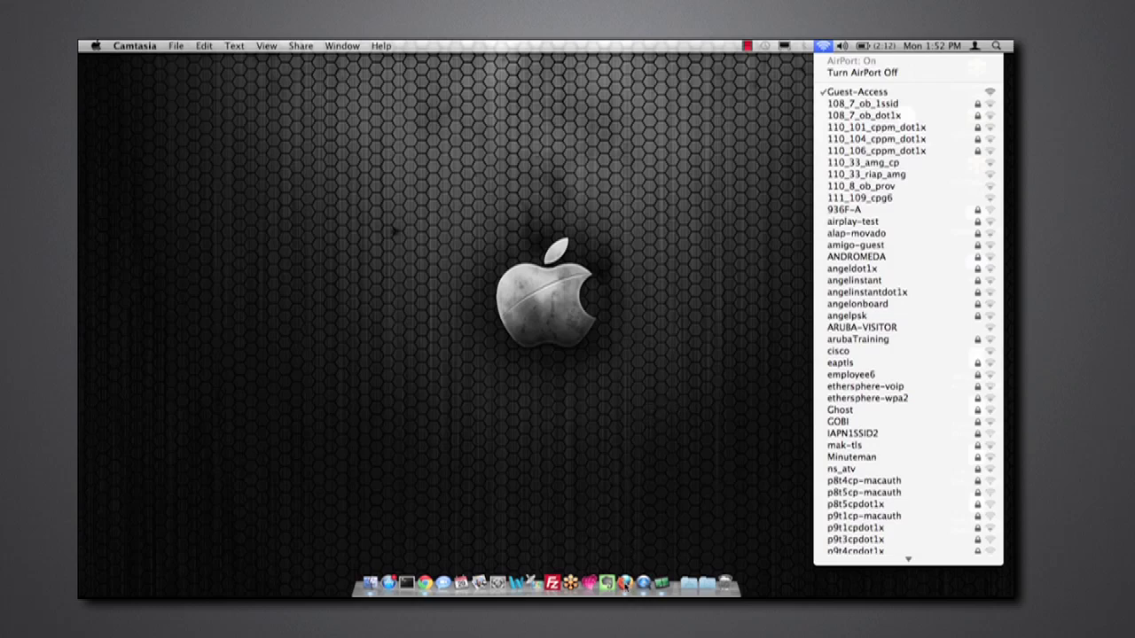
pyautogui.click(626, 583)
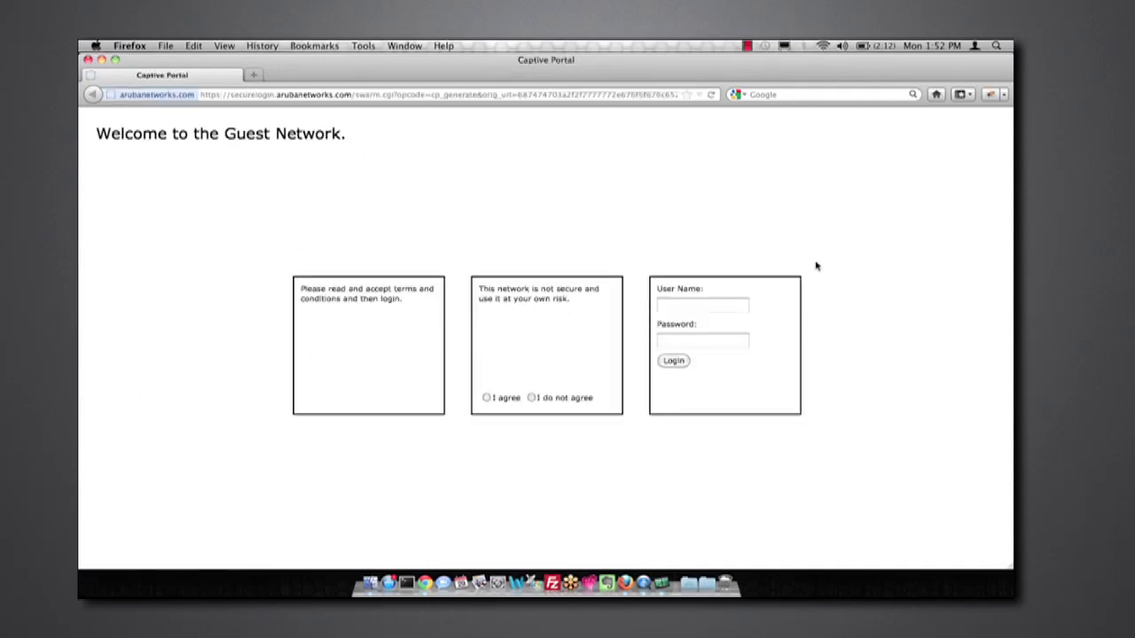
# - Sign in to the captive portal as guest user 'test', agreeing to the terms of use
pyautogui.click(691, 305)
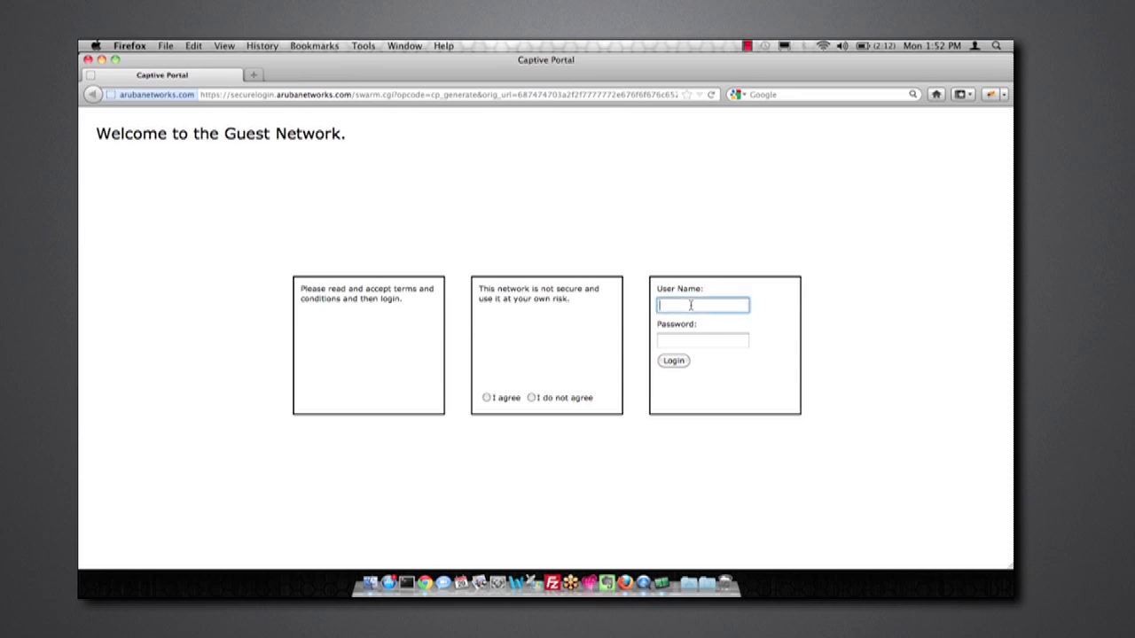
pyautogui.write('test')
pyautogui.press('Tab')
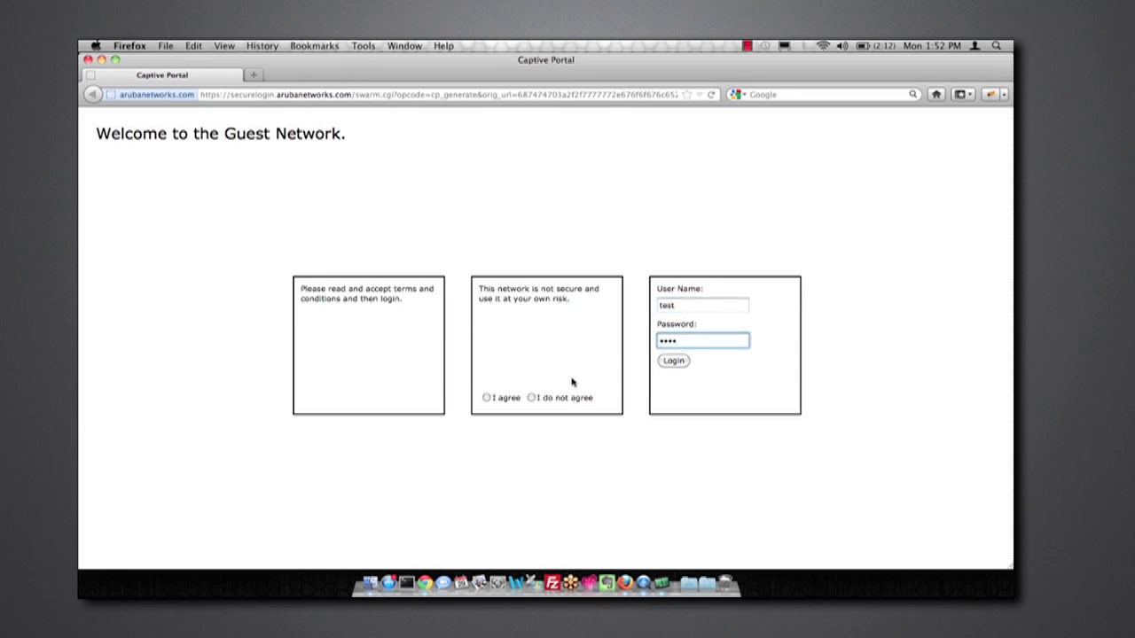
pyautogui.click(486, 399)
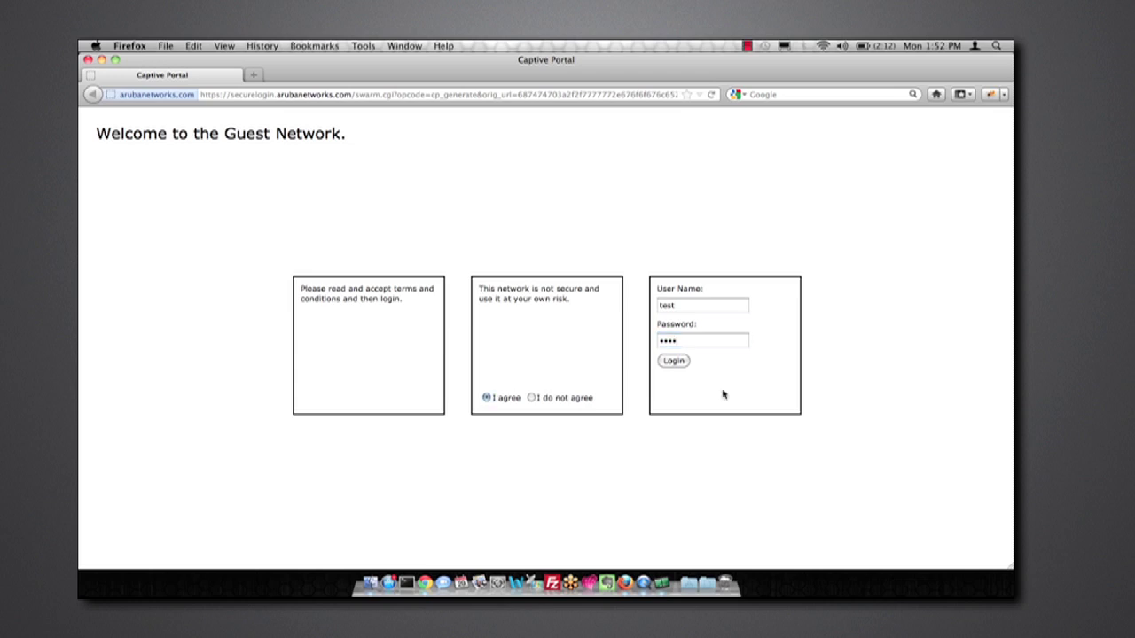
pyautogui.click(672, 362)
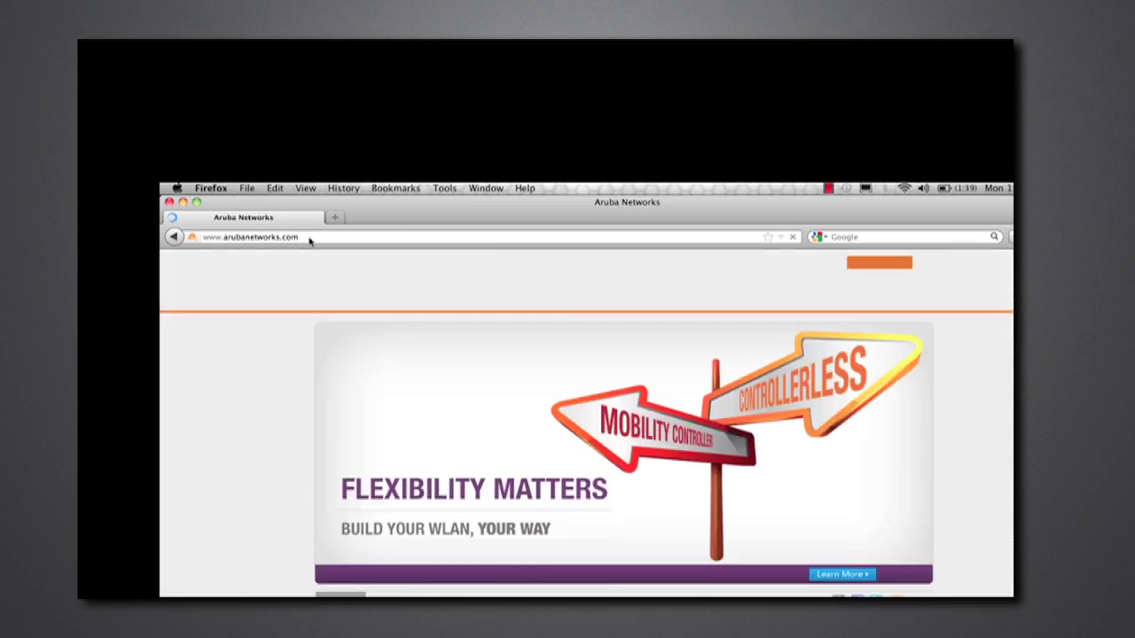
pyautogui.click(226, 238)
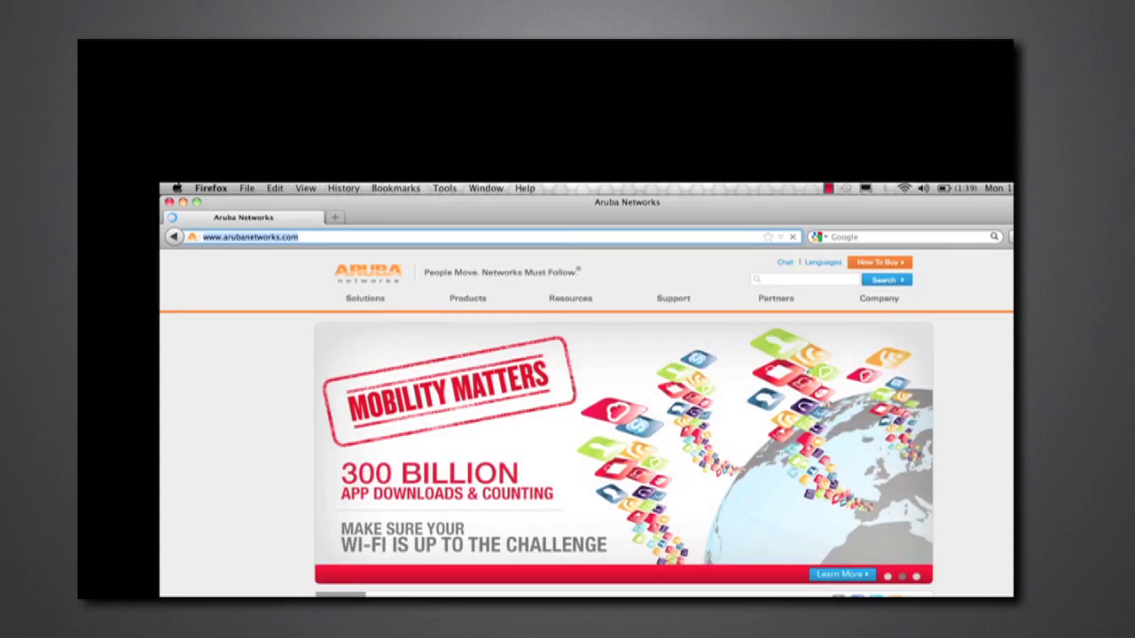
pyautogui.click(831, 188)
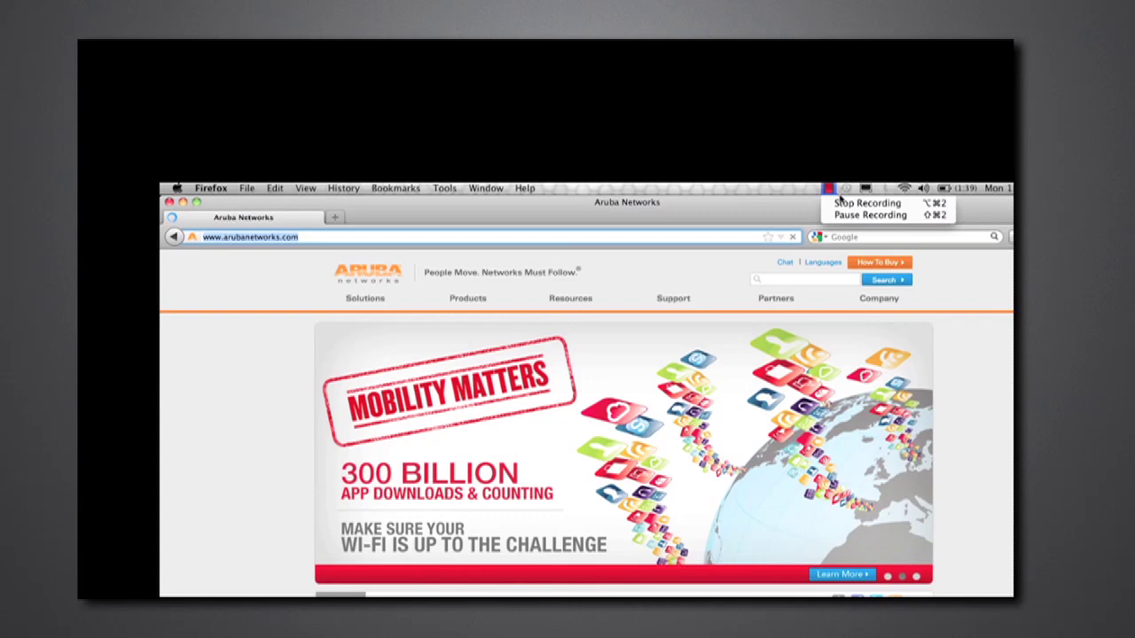
pyautogui.click(842, 205)
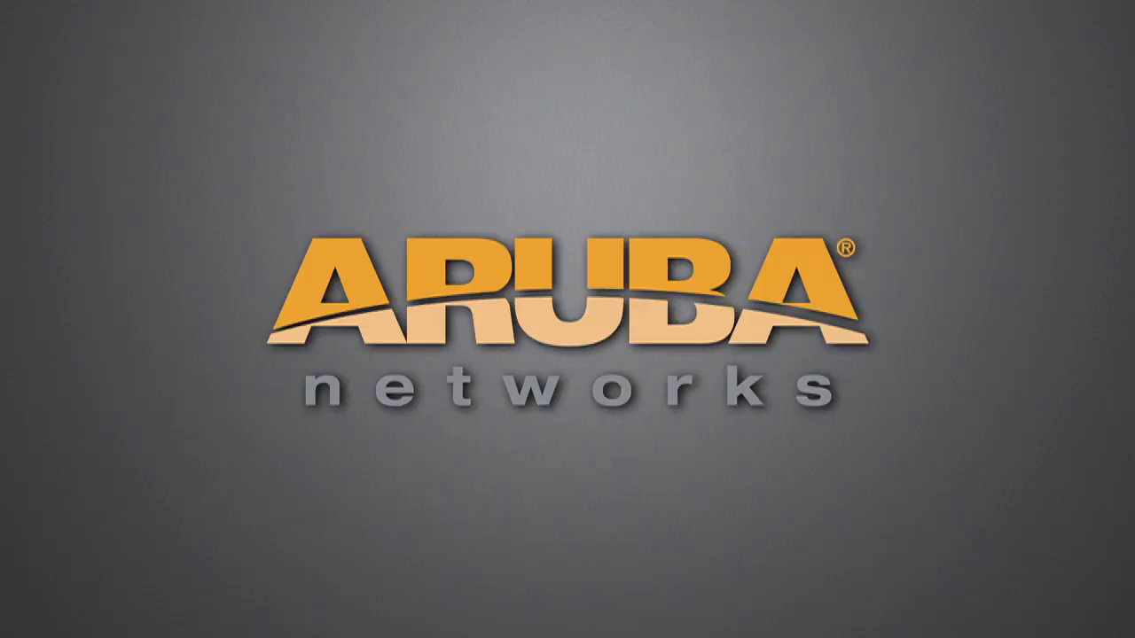